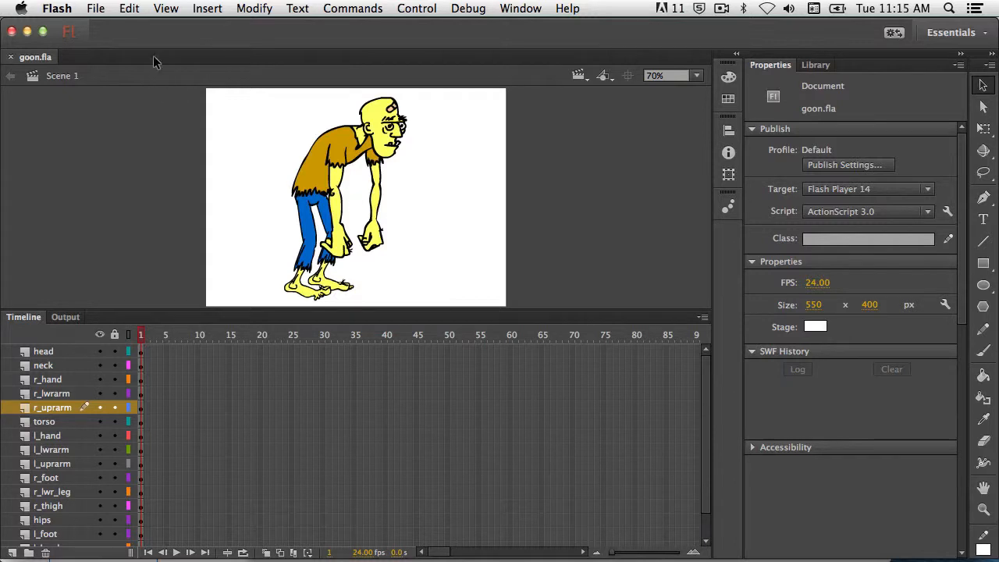
- Save a copy of the document to the Desktop as goon-assembled.fla
click(99, 9)
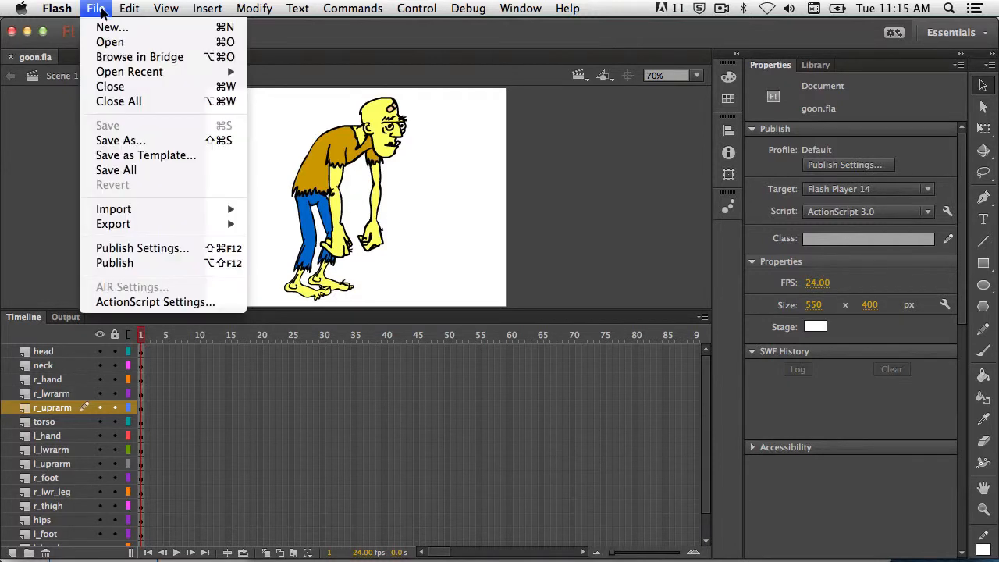
click(121, 142)
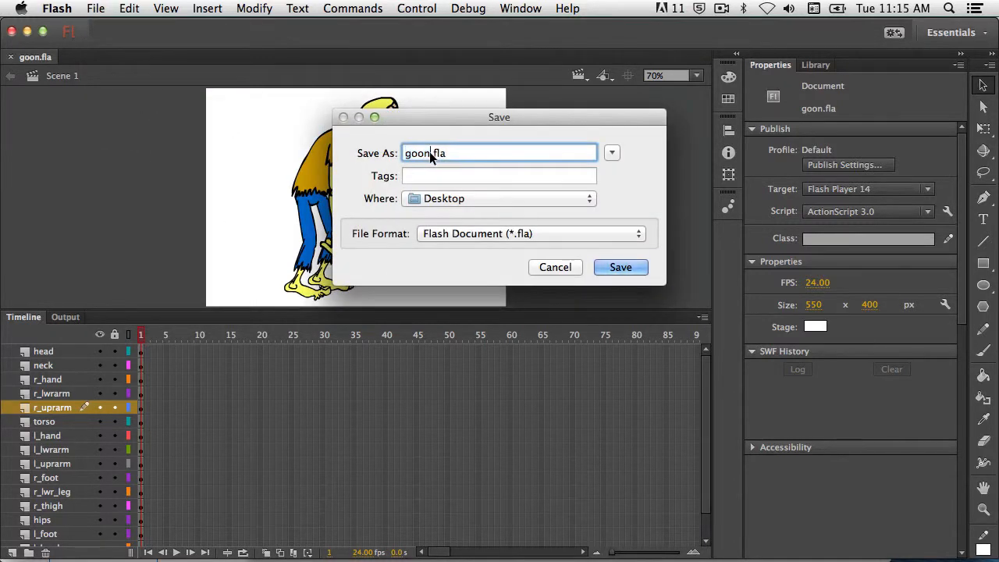
click(429, 152)
text(-assembled)
key(Return)
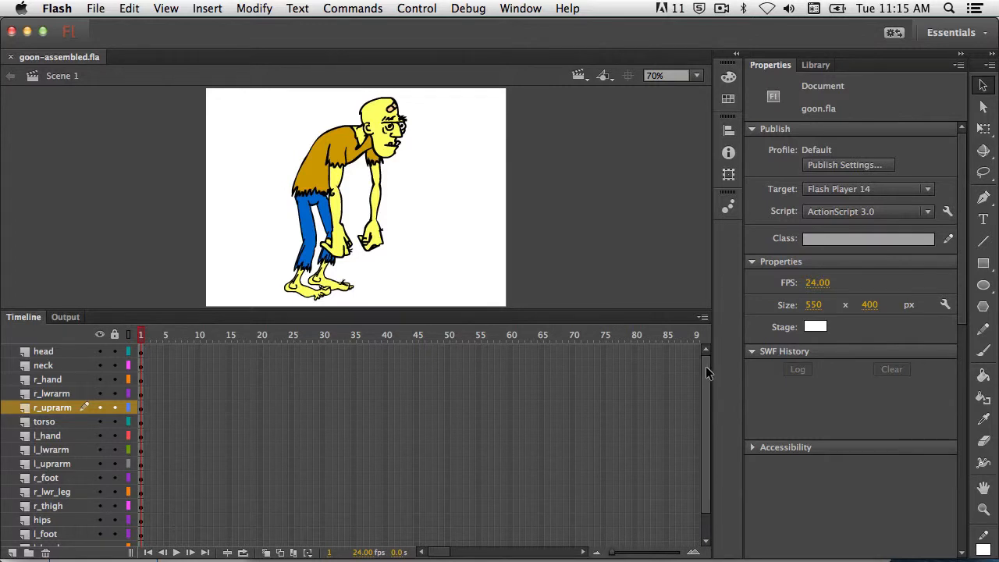
- Enlarge the timeline to fit every layer and hide the layers from head down through l_hand
drag(706, 366, 705, 391)
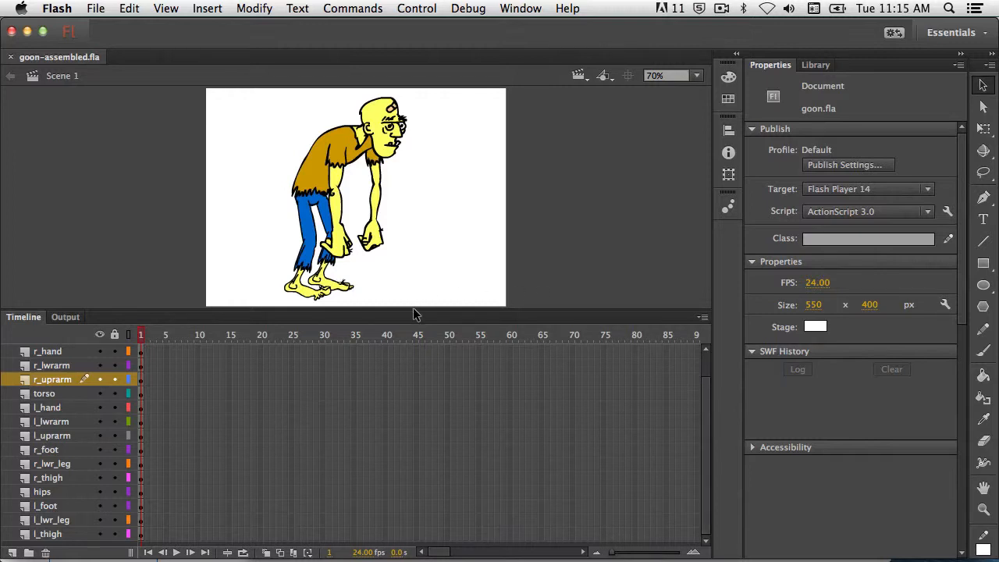
drag(412, 309, 411, 272)
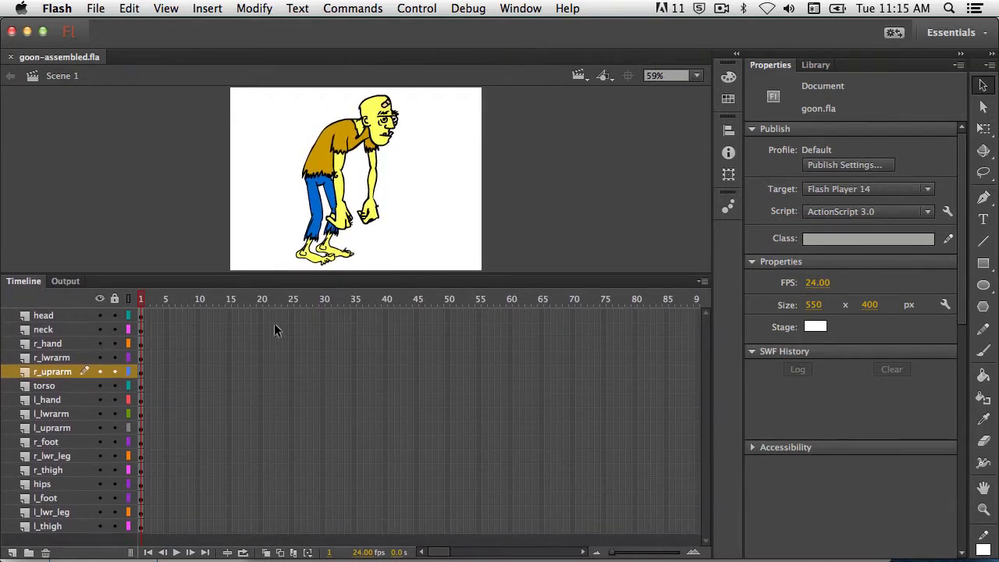
click(100, 316)
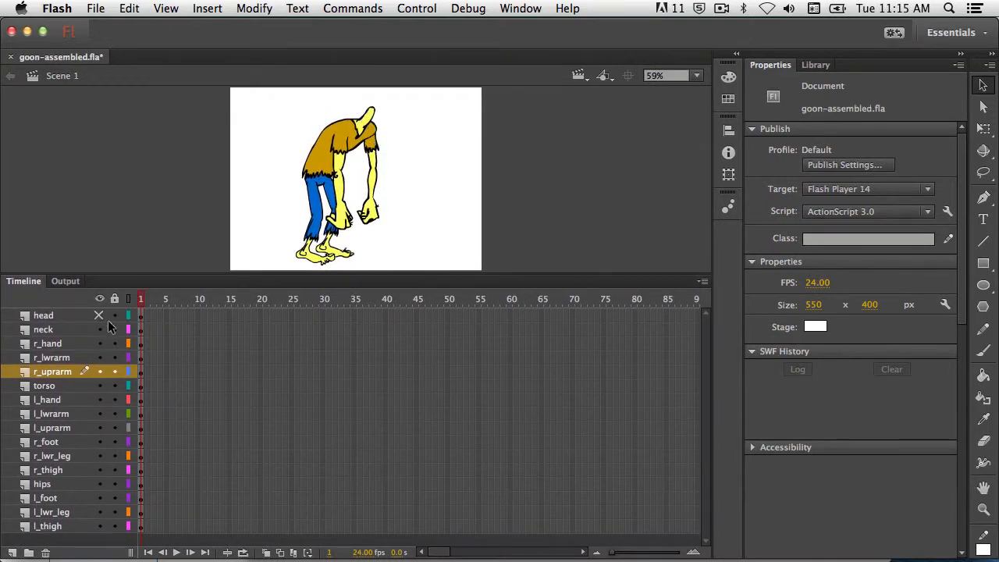
click(100, 329)
click(100, 358)
click(100, 372)
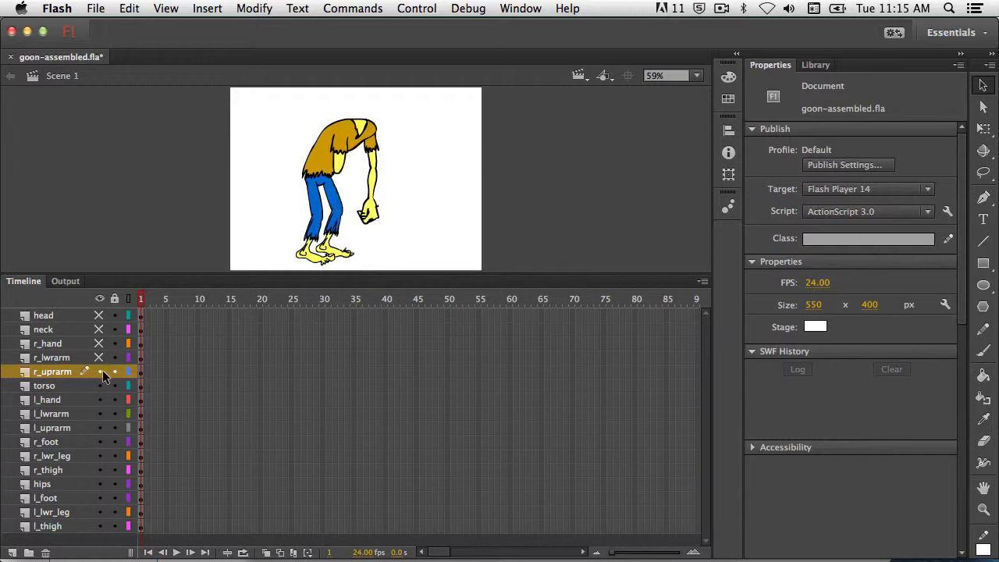
click(100, 385)
click(100, 400)
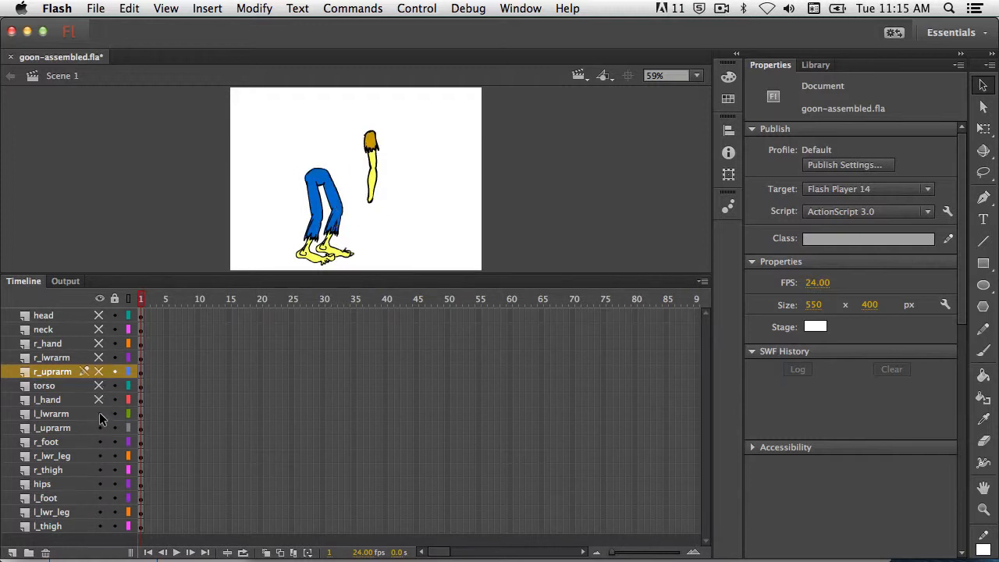
- Hide the layers from l_lwrarm down through l_lwr_leg, isolating the l_thigh layer
click(99, 414)
click(100, 428)
click(100, 442)
click(100, 456)
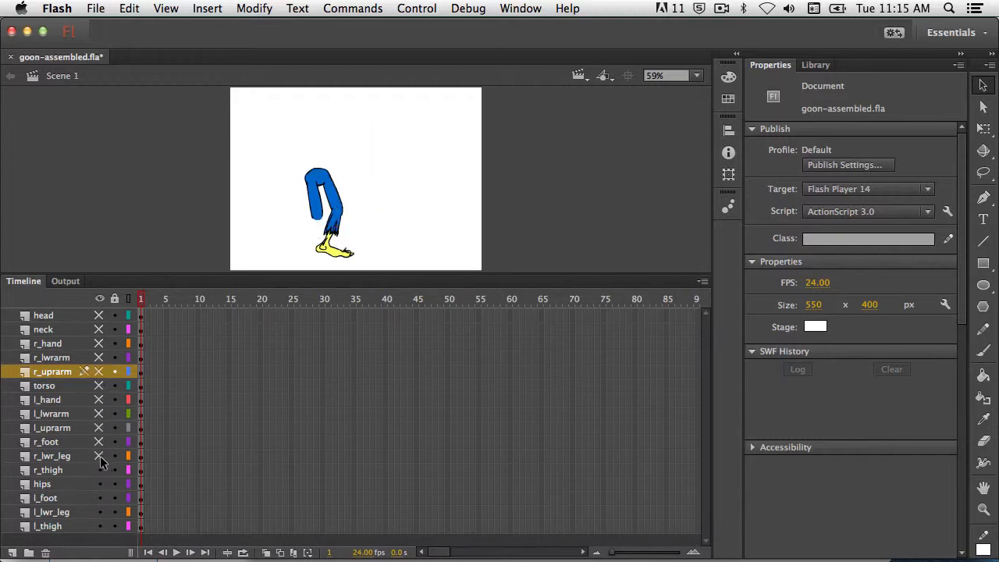
click(100, 470)
click(100, 484)
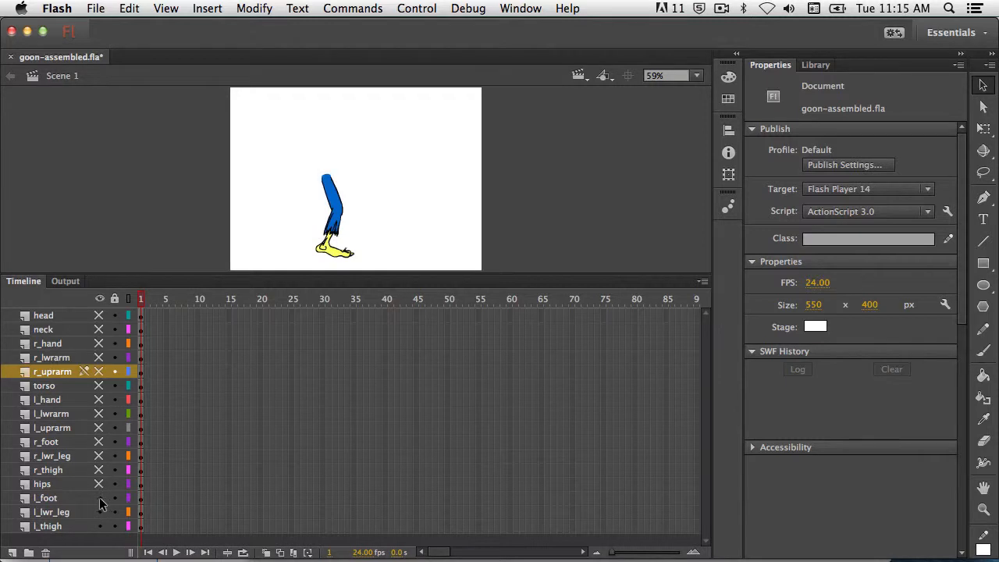
click(100, 498)
click(100, 512)
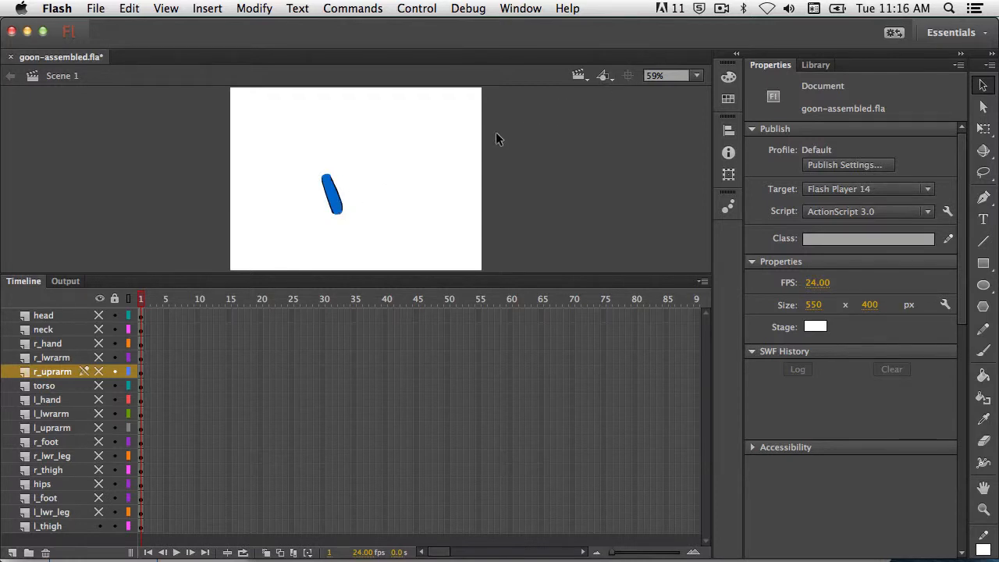
- Zoom in on the isolated left thigh to examine the shape and outline of its ends
key(super+equal)
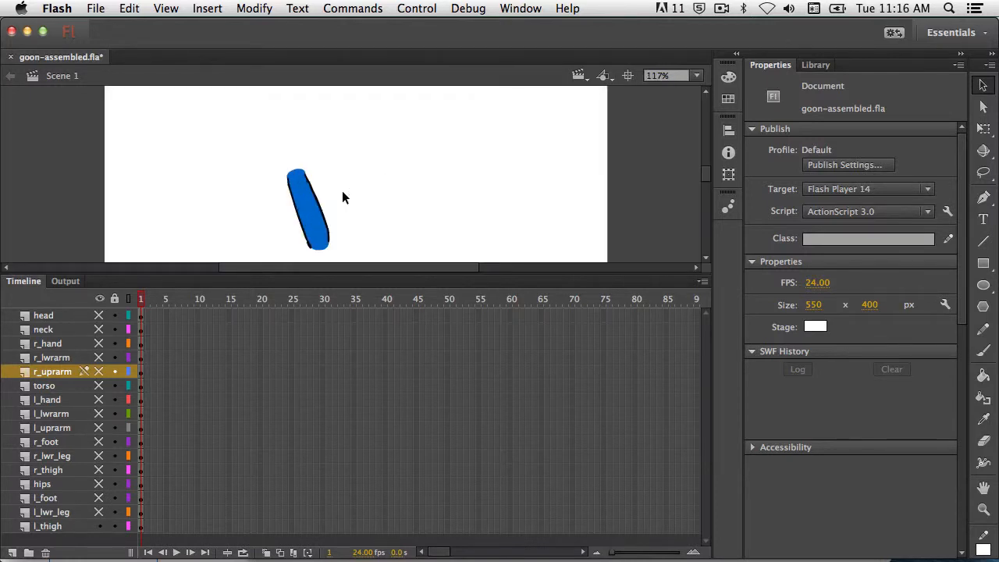
key(super+equal)
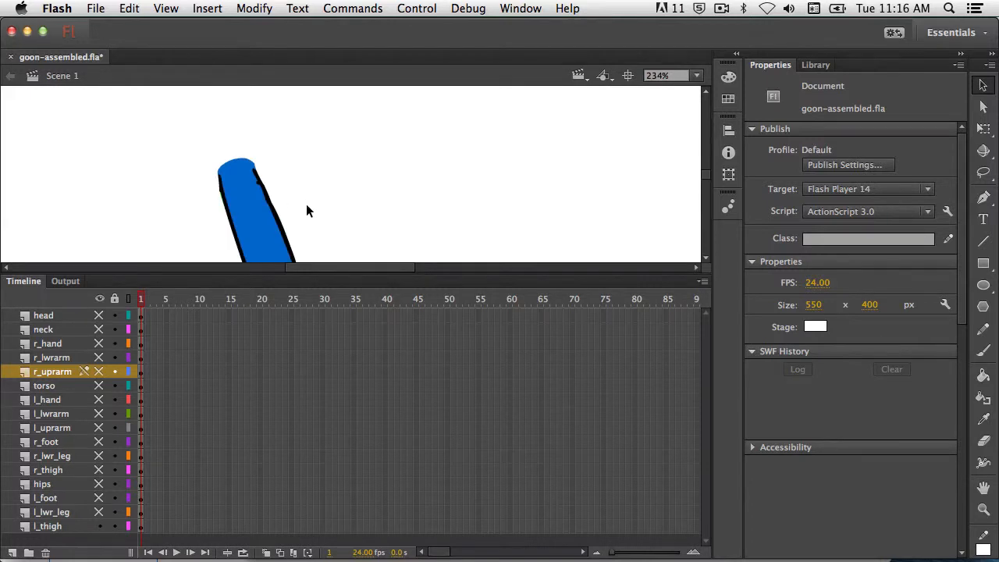
scroll(709, 182, down, 3)
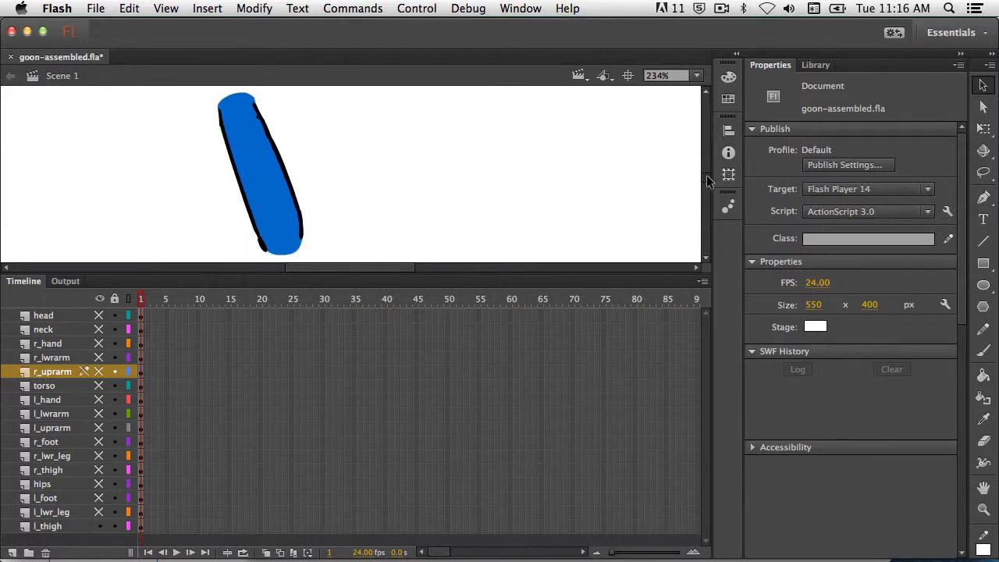
scroll(709, 182, down, 1)
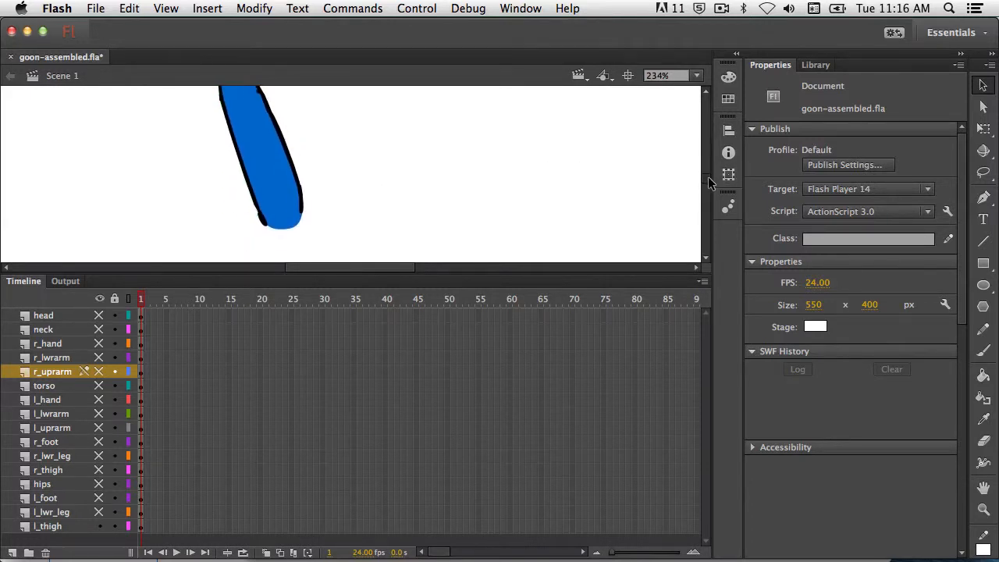
scroll(708, 176, up, 1)
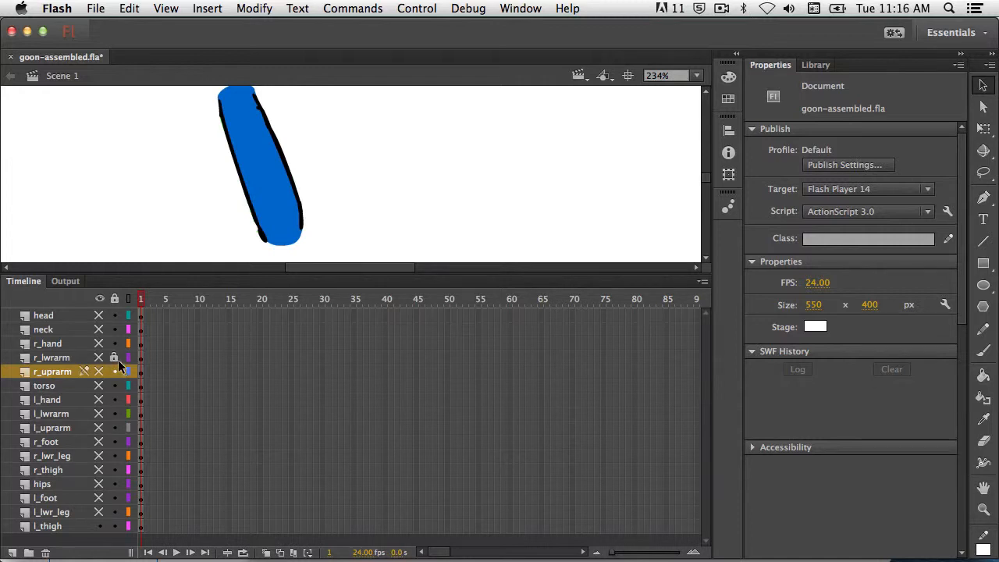
click(98, 358)
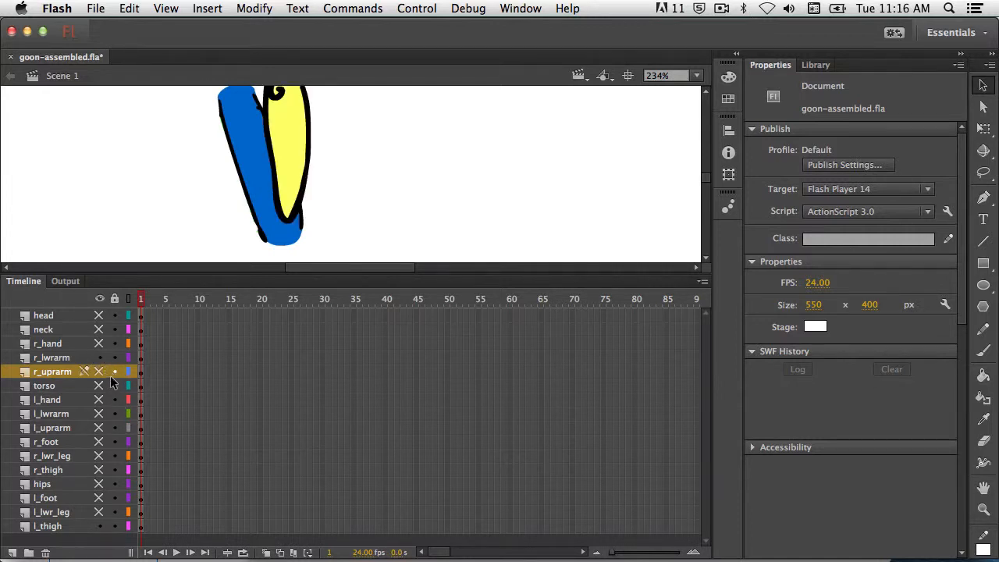
click(99, 358)
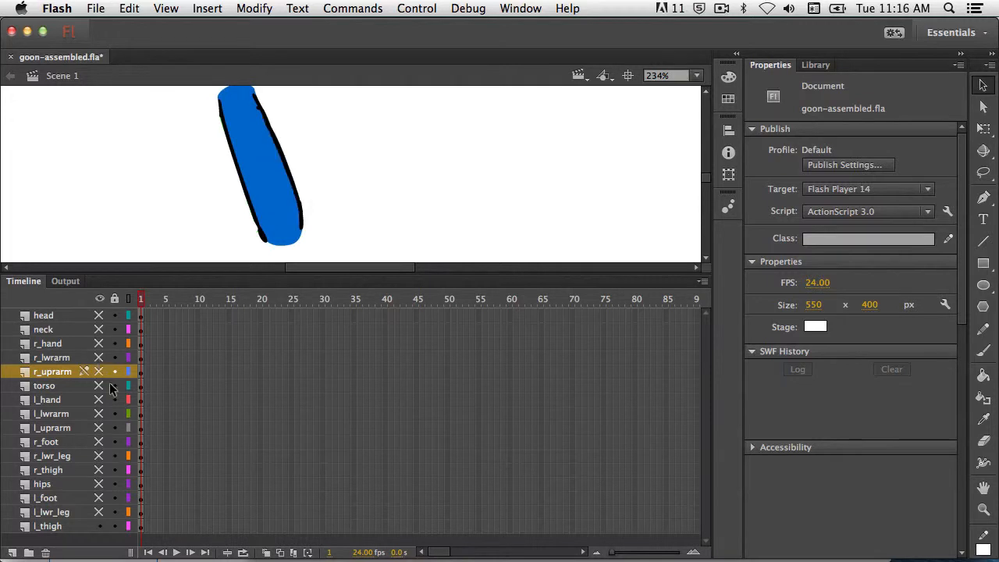
- Show the l_lwr_leg layer and toggle l_thigh off and on to examine how the two parts overlap at the knee
click(99, 512)
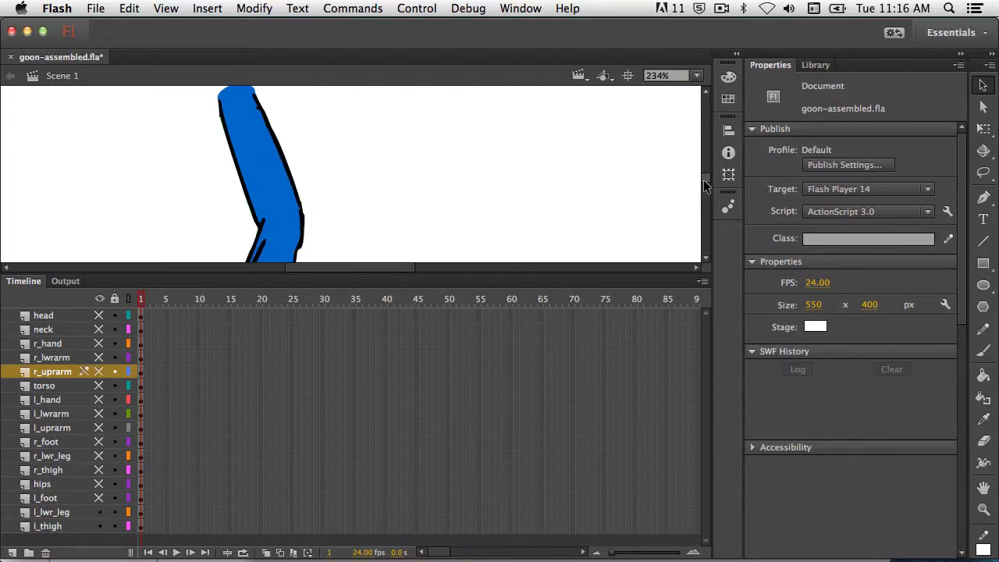
scroll(705, 185, down, 4)
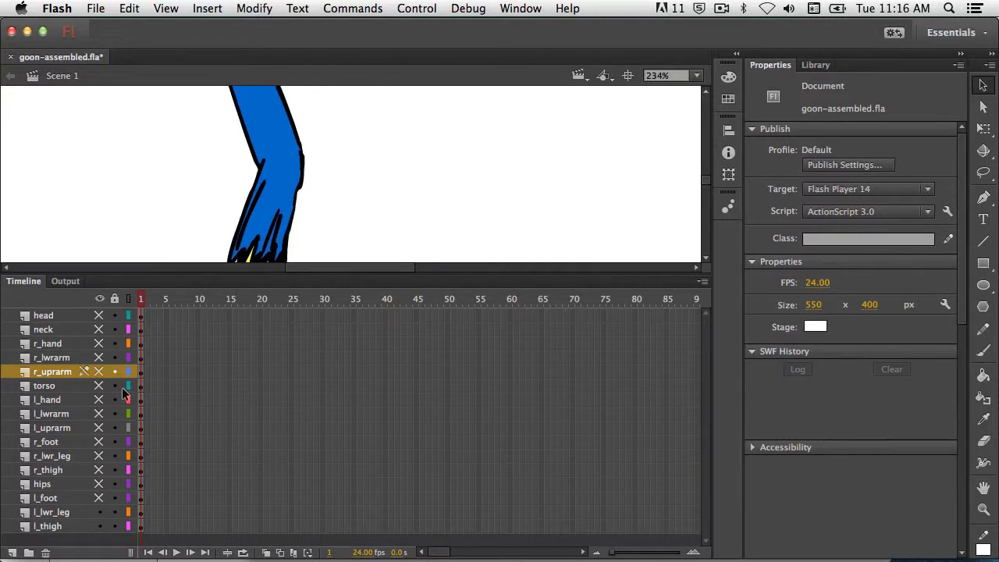
click(99, 526)
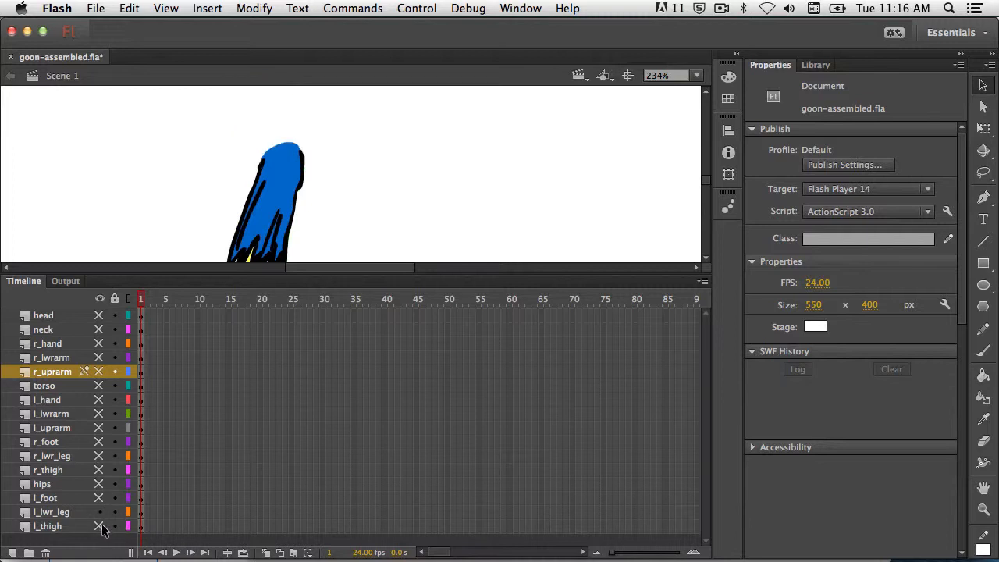
click(99, 526)
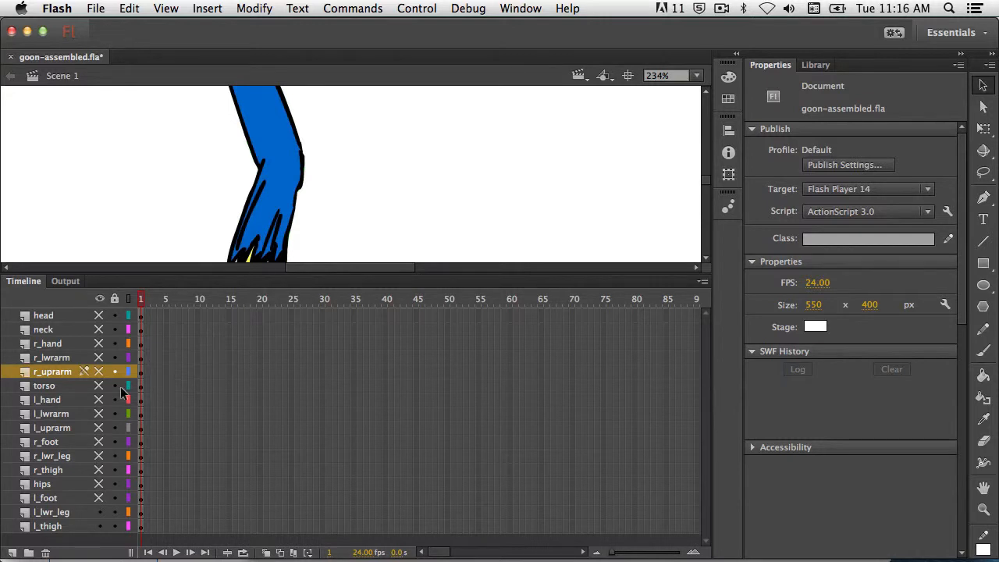
- Show the l_foot and hips layers, toggling the hips off and on to examine how they cover the left thigh
click(98, 484)
scroll(707, 184, up, 5)
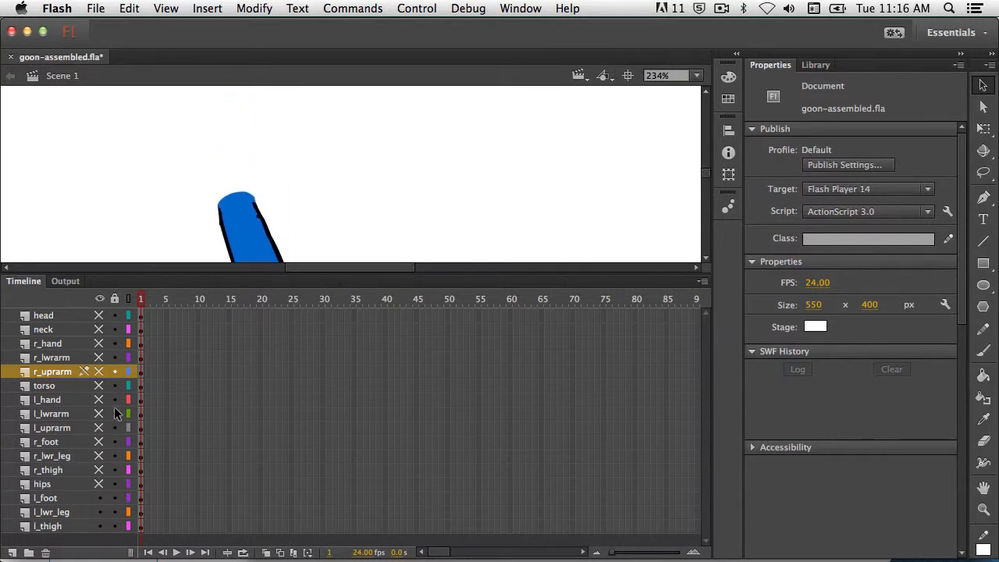
click(99, 484)
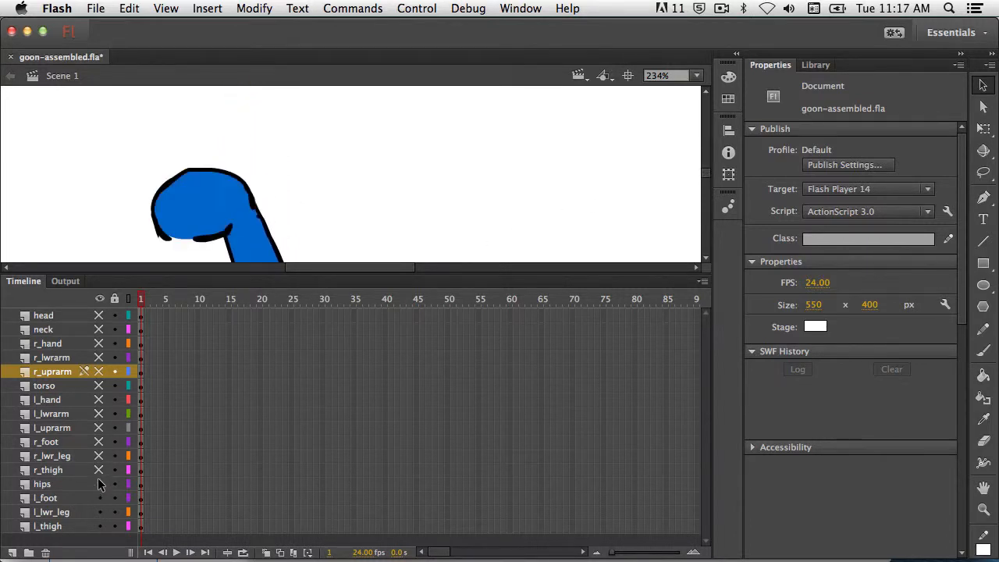
click(99, 484)
click(99, 484)
- Show the r_thigh layer and toggle the hips and r_thigh layers to examine how both thighs join the hips
click(98, 470)
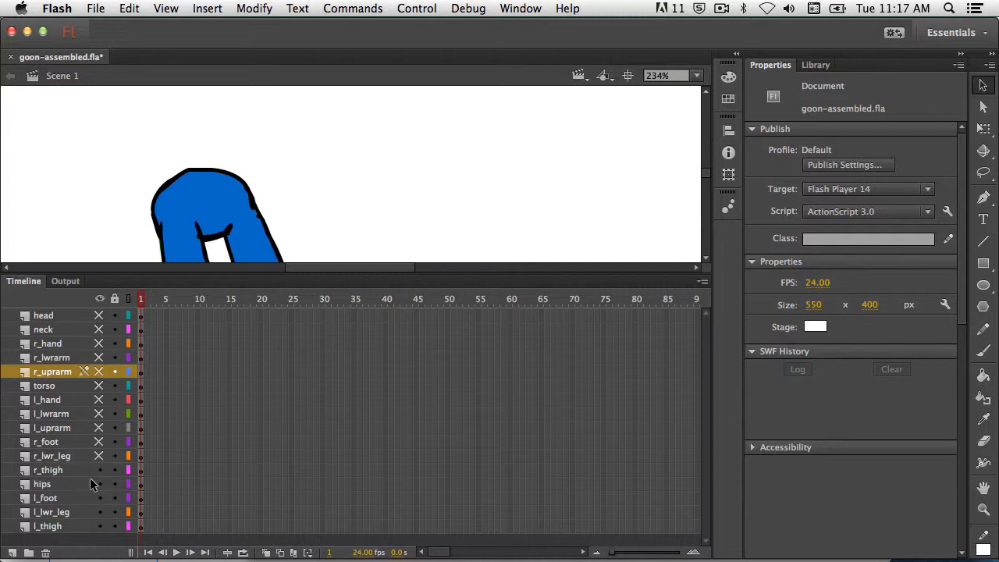
click(99, 484)
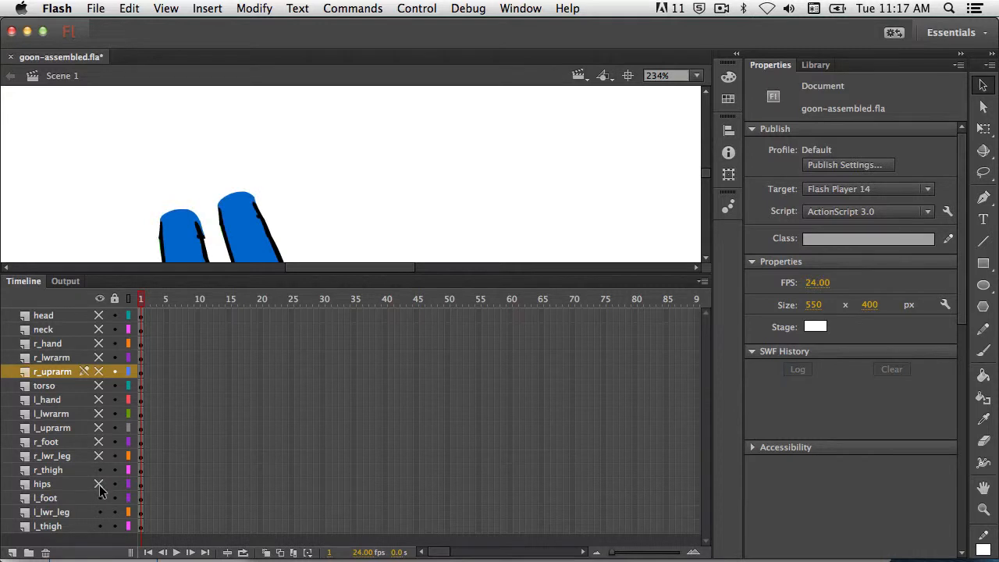
click(99, 484)
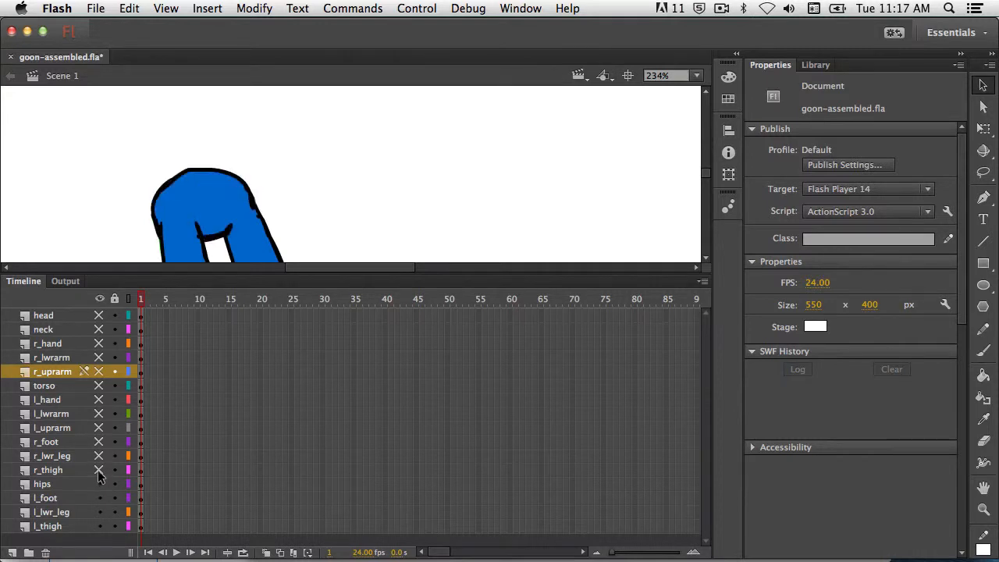
click(99, 470)
- Show all layers, fit the stage in the window, and reduce the timeline's height
click(100, 299)
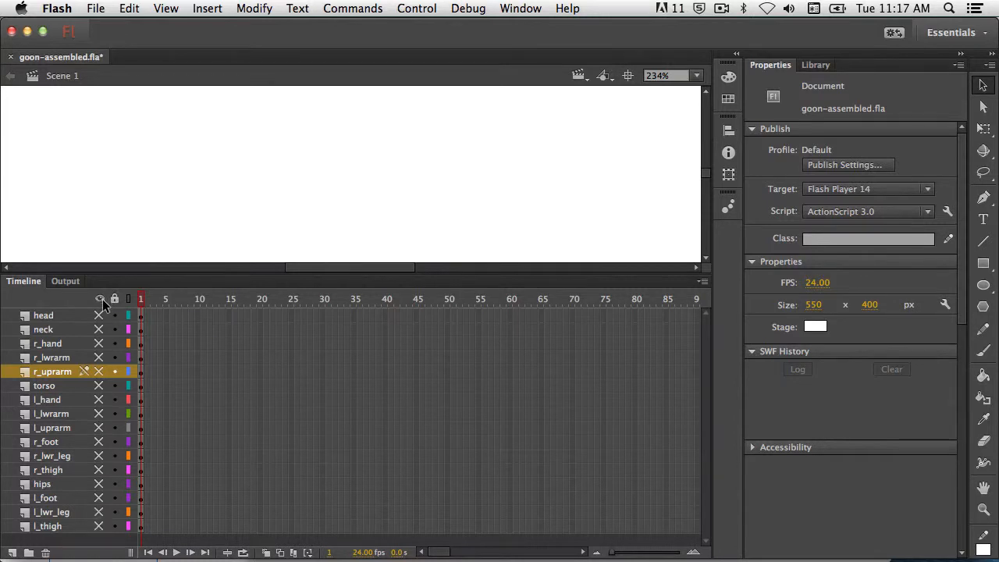
click(100, 299)
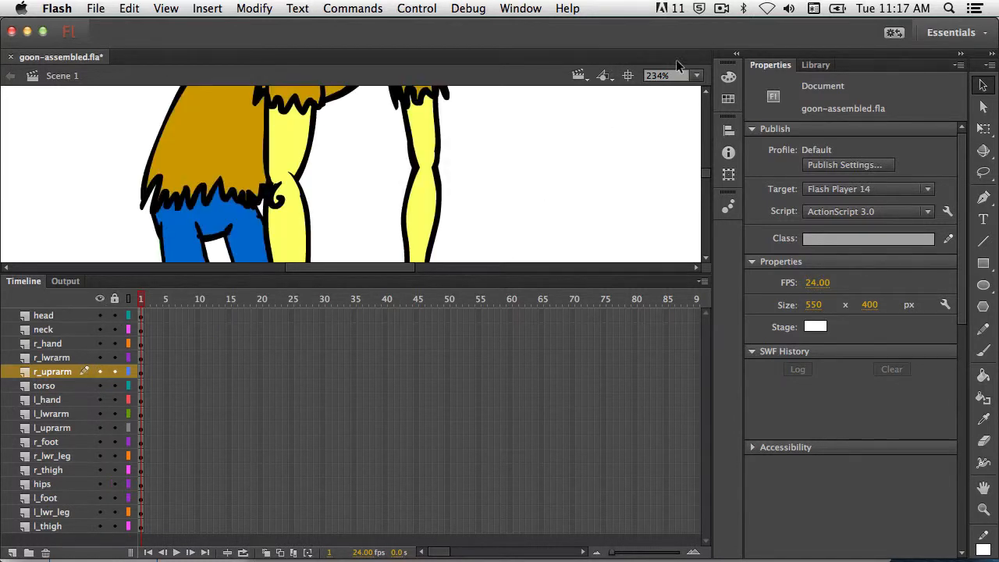
click(696, 76)
click(685, 90)
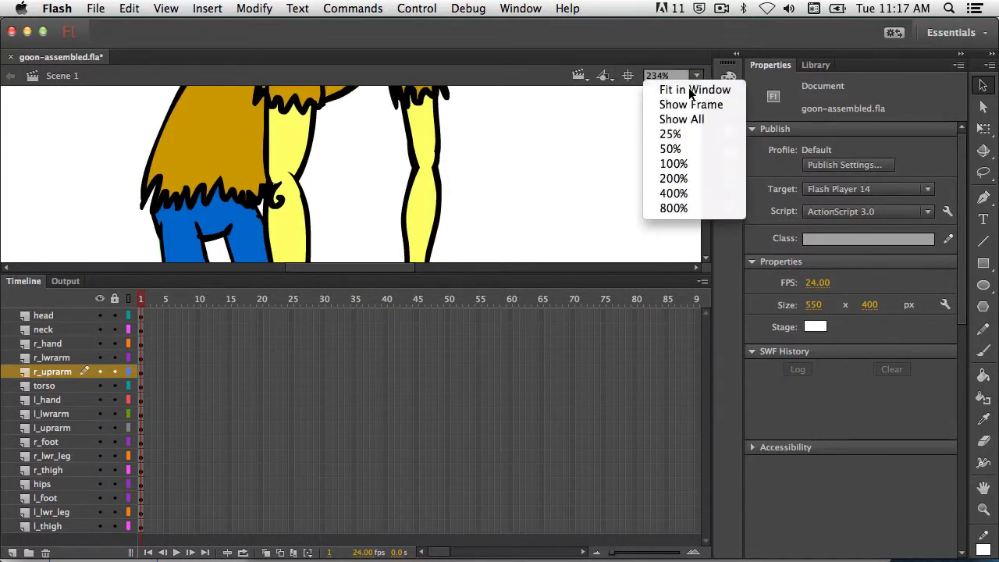
drag(366, 288, 372, 326)
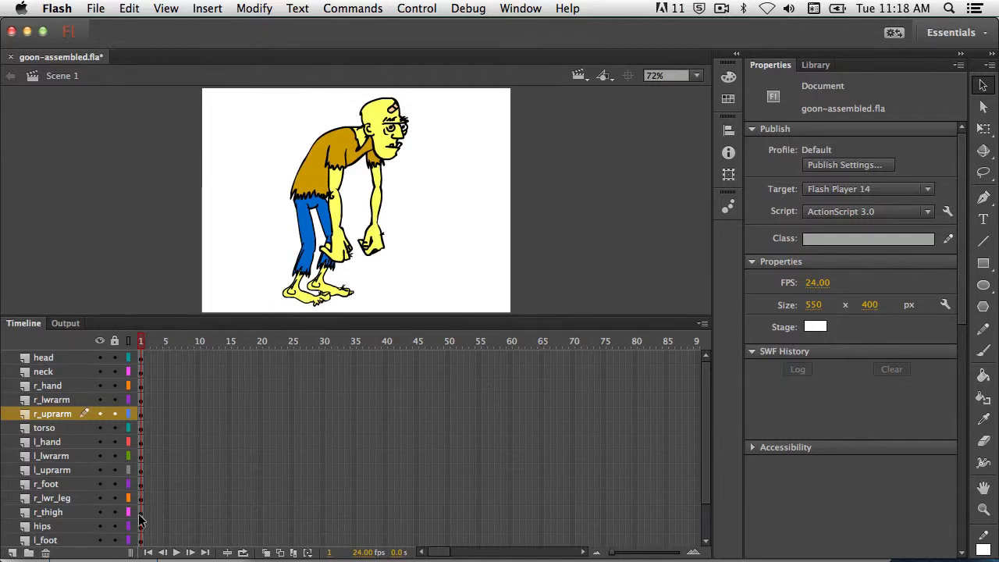
- Toggle the l_foot, r_foot and head layers off and on to examine each as a separate body part
click(100, 540)
click(101, 540)
click(100, 484)
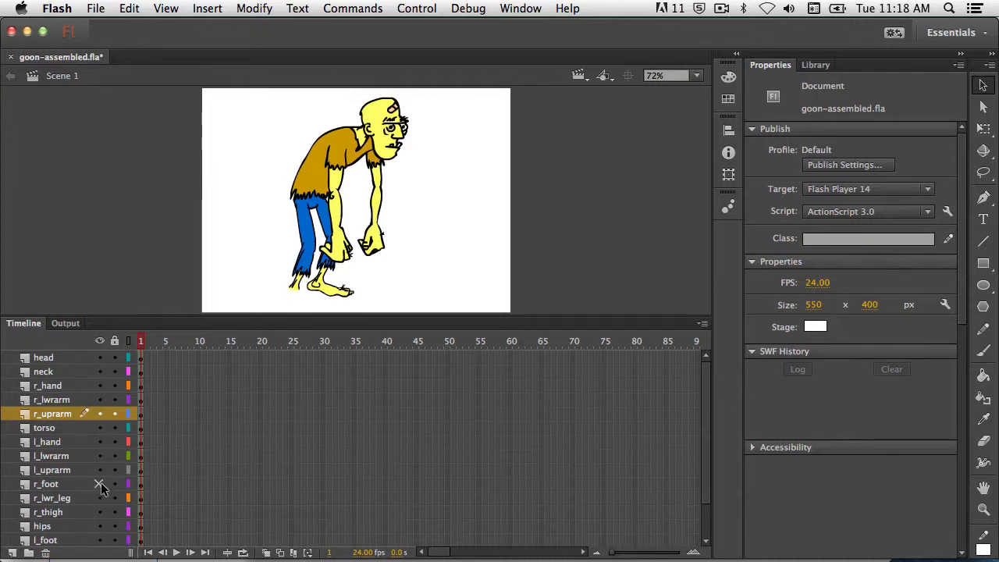
click(100, 484)
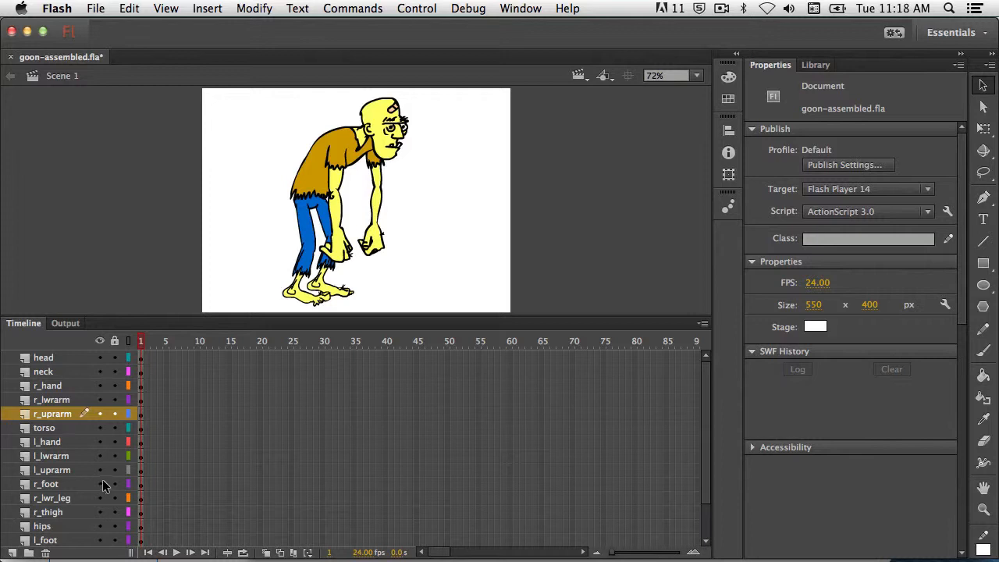
click(100, 484)
click(100, 484)
click(101, 357)
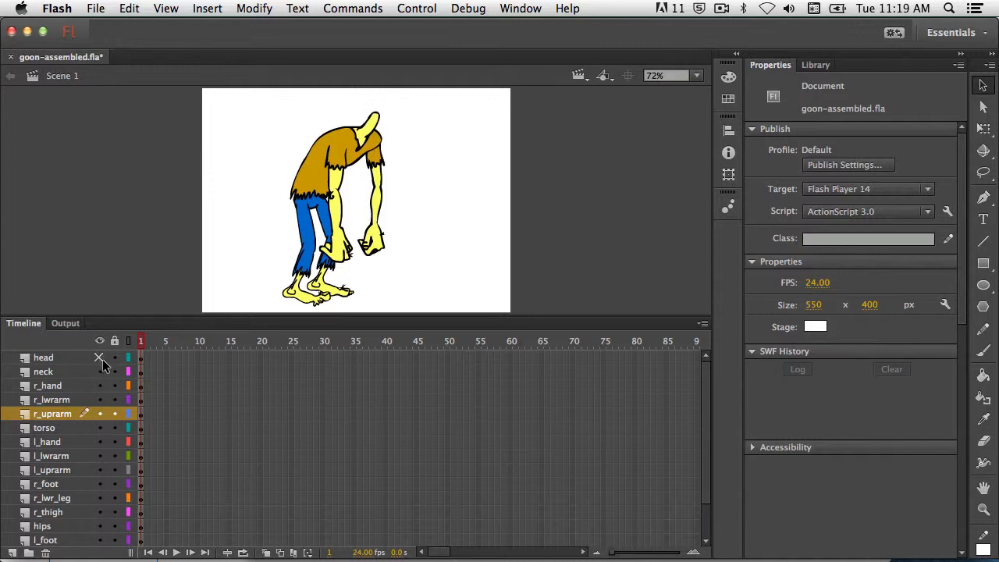
click(101, 358)
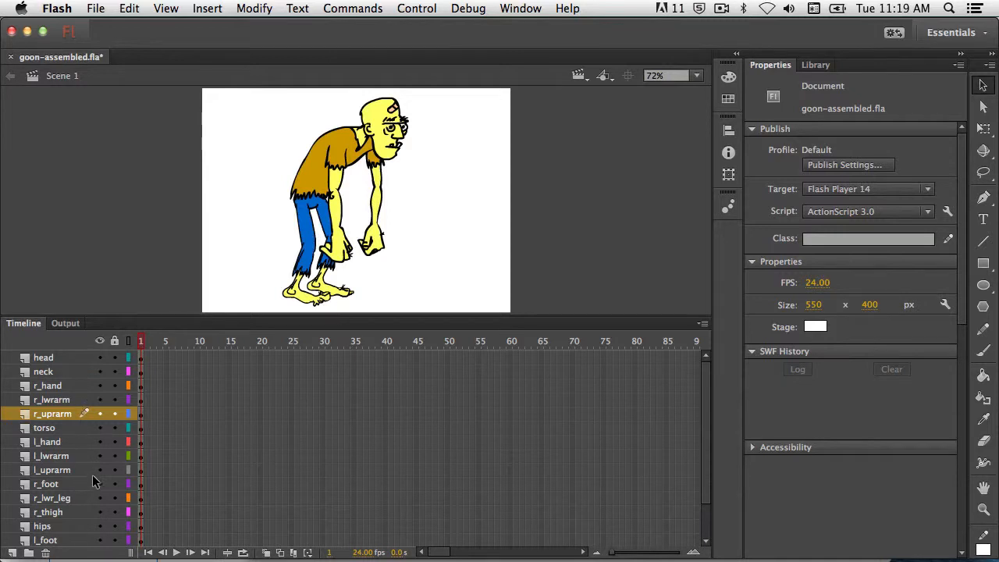
- Convert the artwork on the head layer to a graphic symbol named head
click(737, 57)
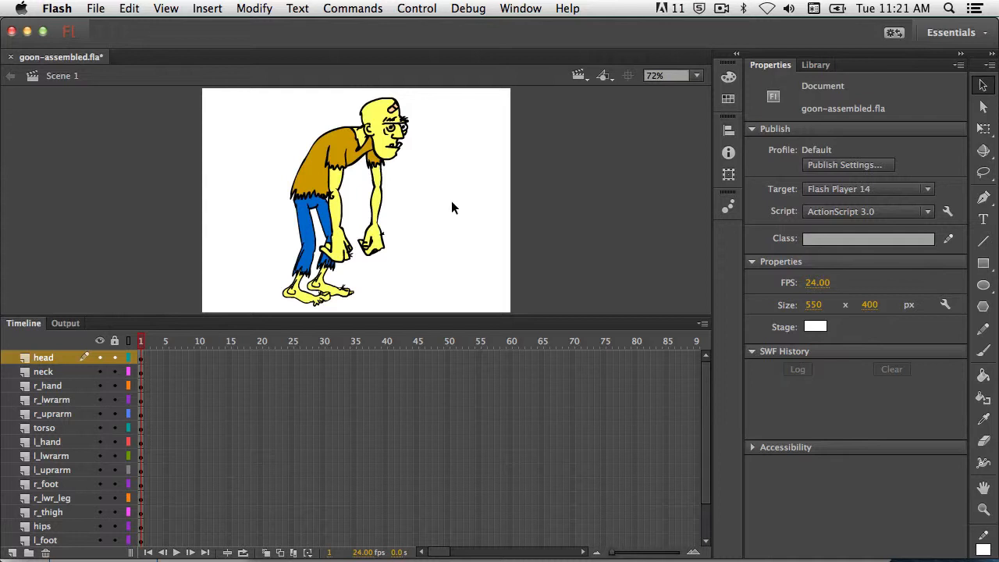
click(141, 362)
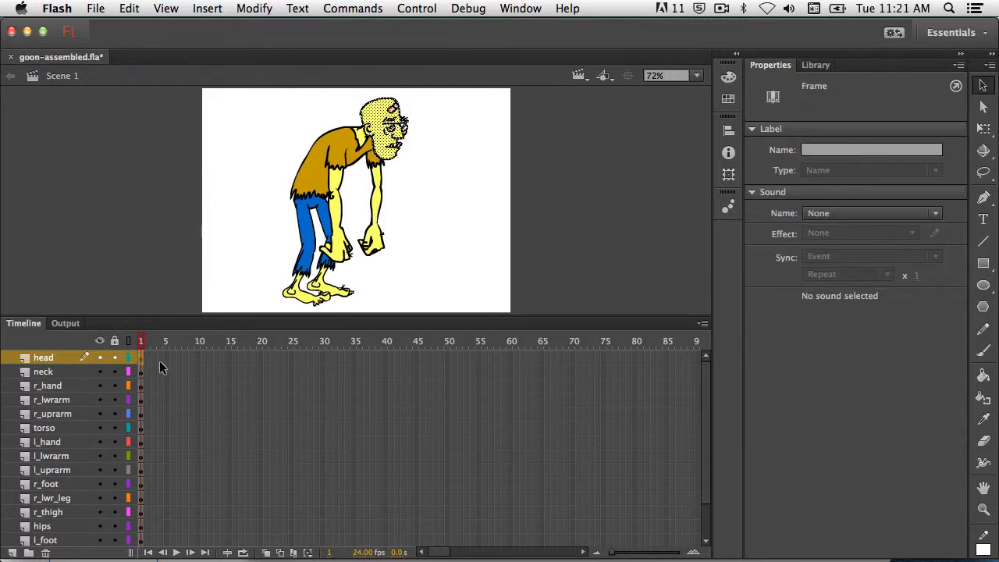
click(253, 11)
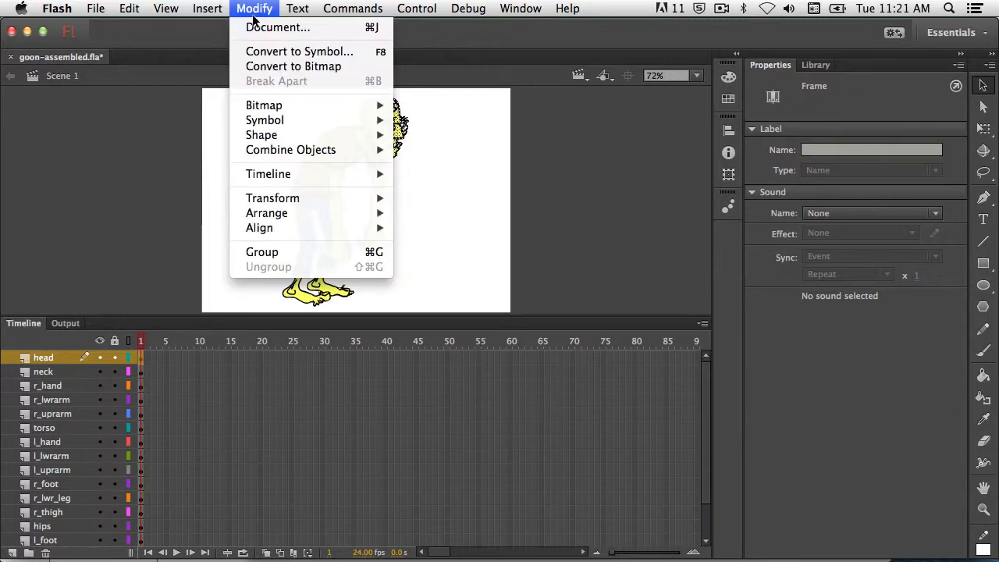
click(271, 52)
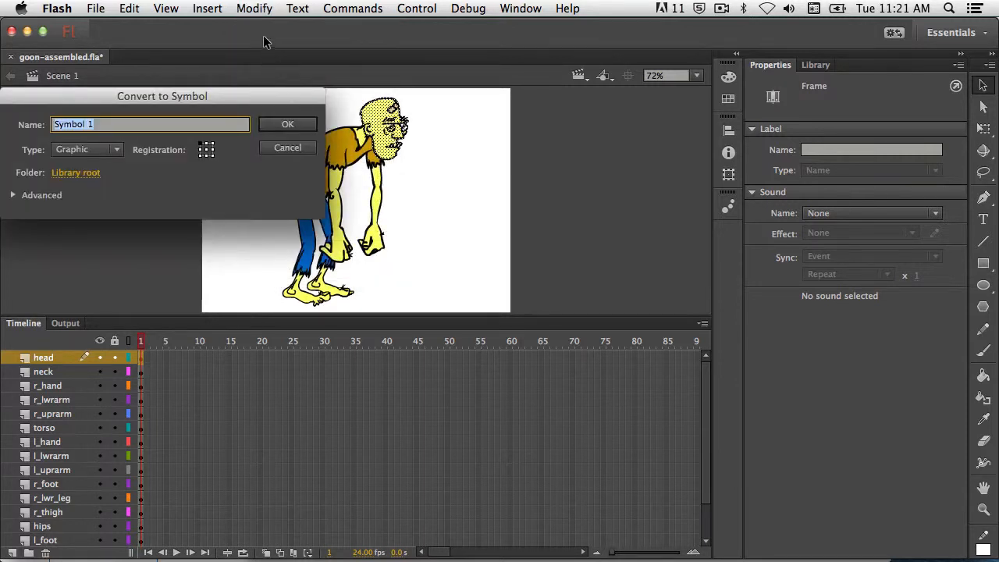
text(head)
click(302, 125)
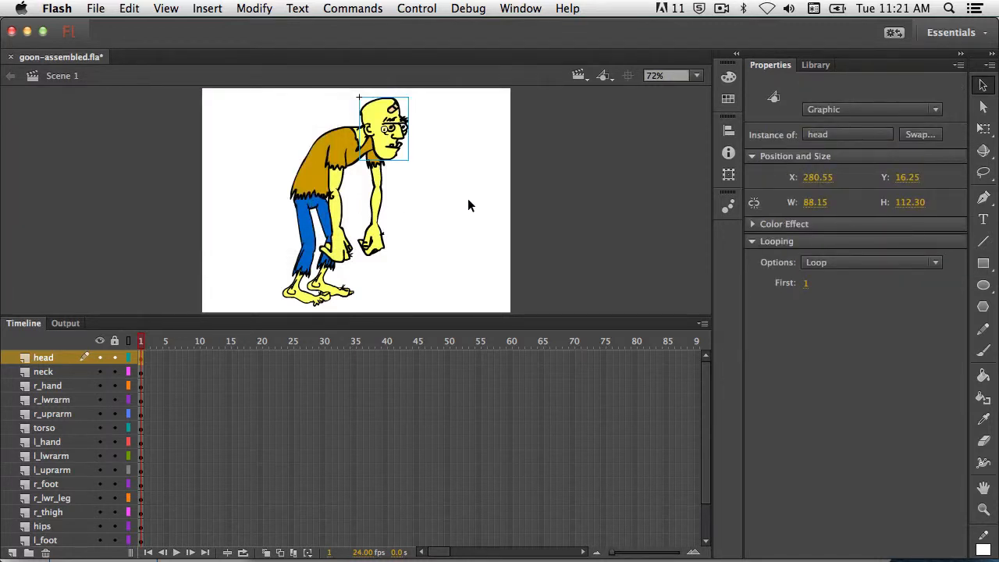
- With Free Transform, move the head's transformation point to where it joins the neck, then test-rotate the head and undo the rotation
click(983, 129)
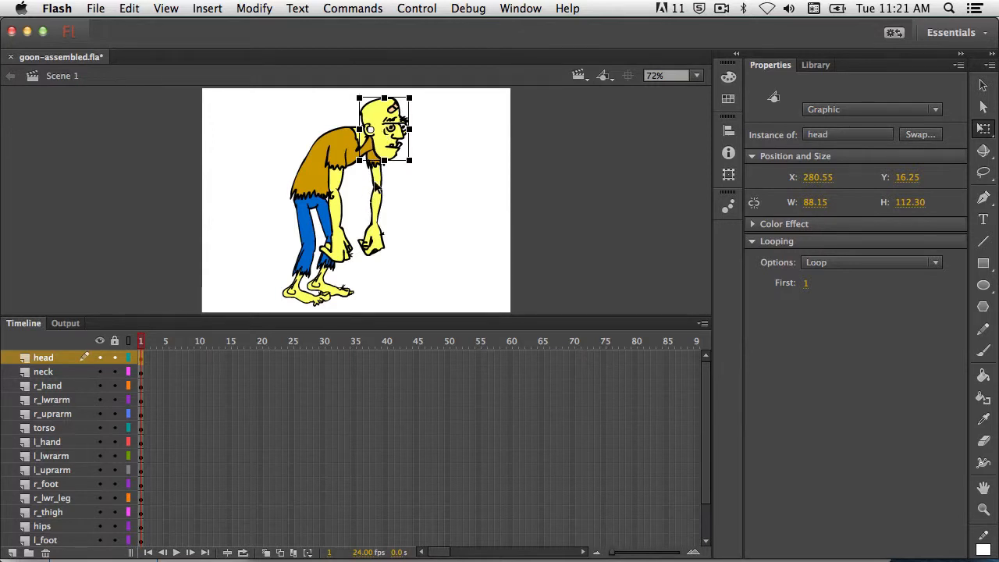
mouse_move(416, 173)
mouse_down()
mouse_move(416, 154)
mouse_move(408, 176)
mouse_move(417, 154)
mouse_up()
key(super+z)
- Convert the neck layer's artwork to a graphic symbol named neck and move its transformation point to the base of the neck
click(144, 373)
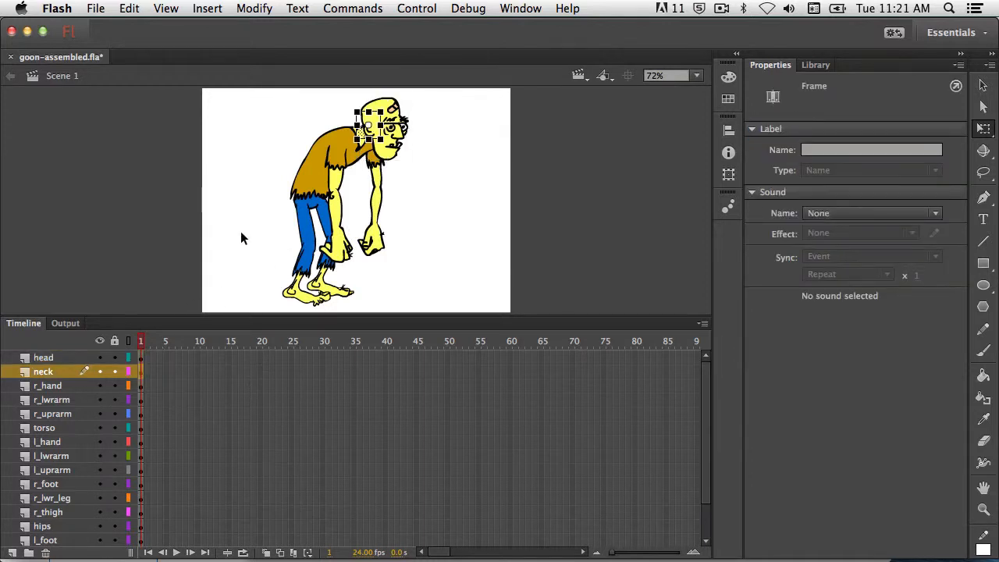
click(254, 9)
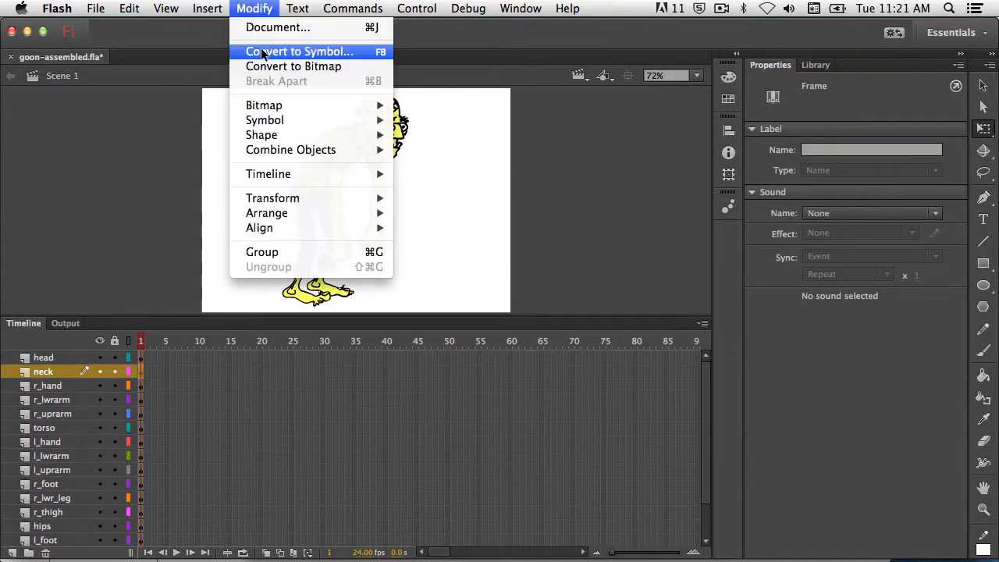
click(263, 52)
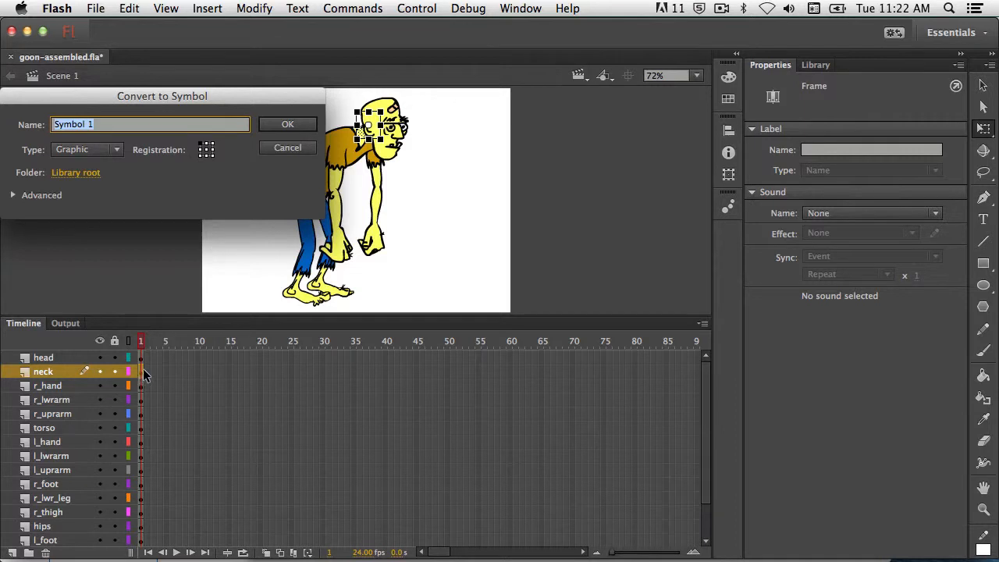
text(neck)
click(287, 125)
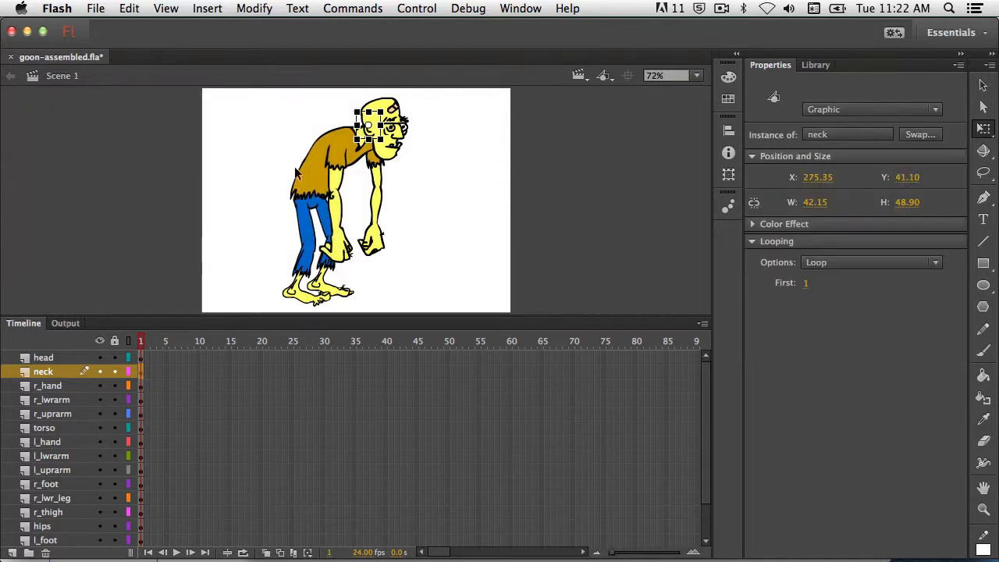
drag(367, 126, 364, 135)
- Convert the r_hand layer's artwork to a graphic symbol named r-hand and move its transformation point to the wrist
click(142, 386)
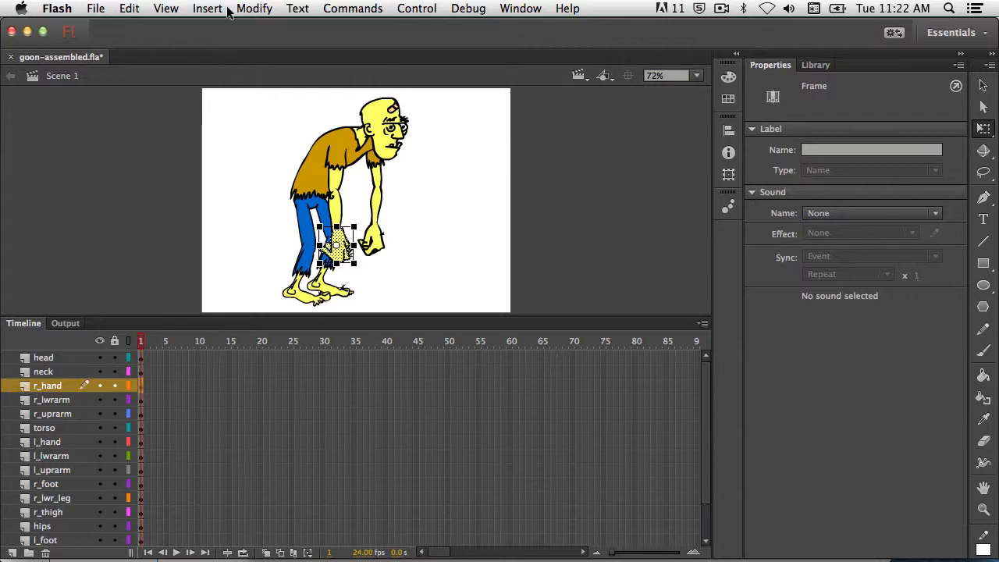
click(254, 8)
click(254, 50)
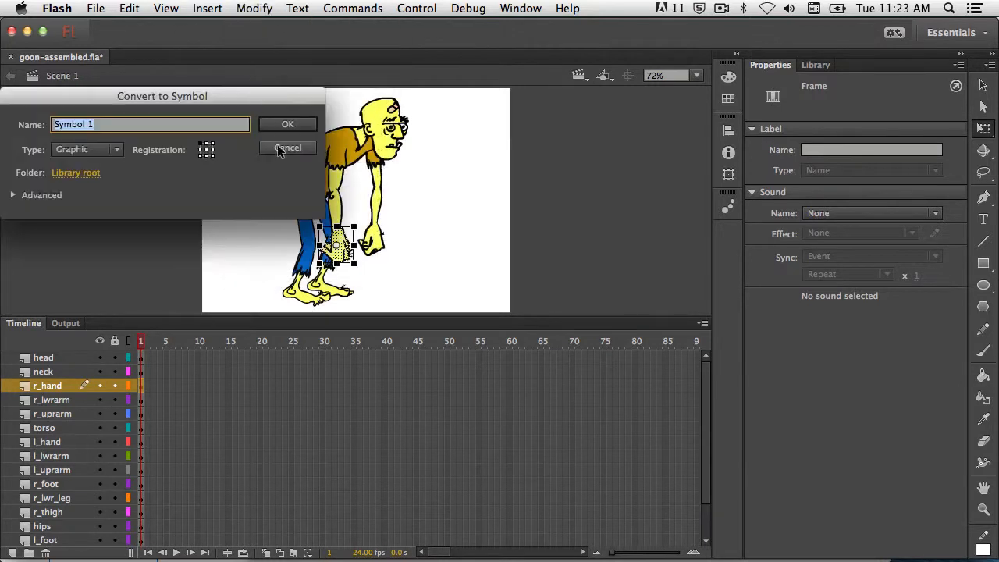
click(117, 129)
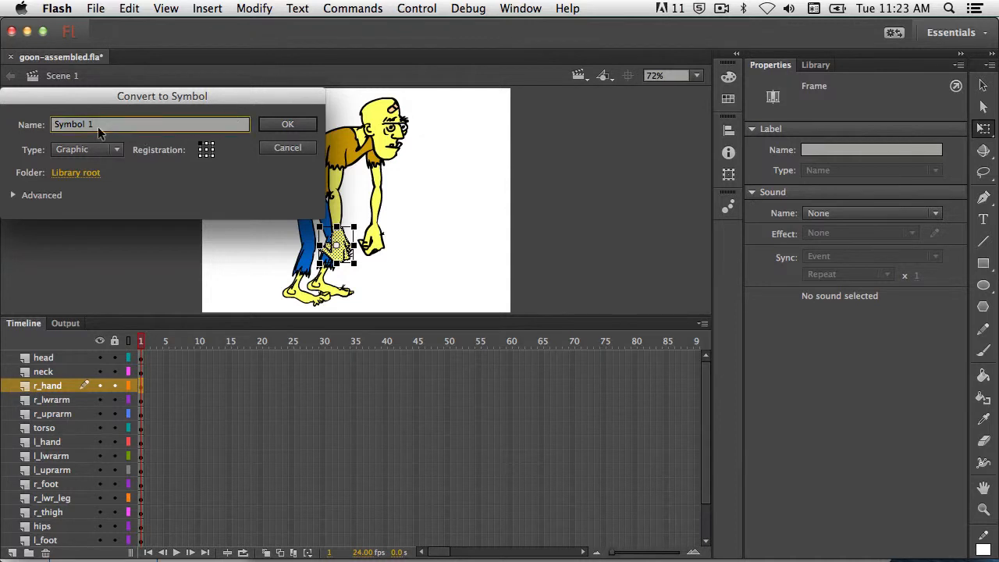
text(r)
text(-hand)
key(Return)
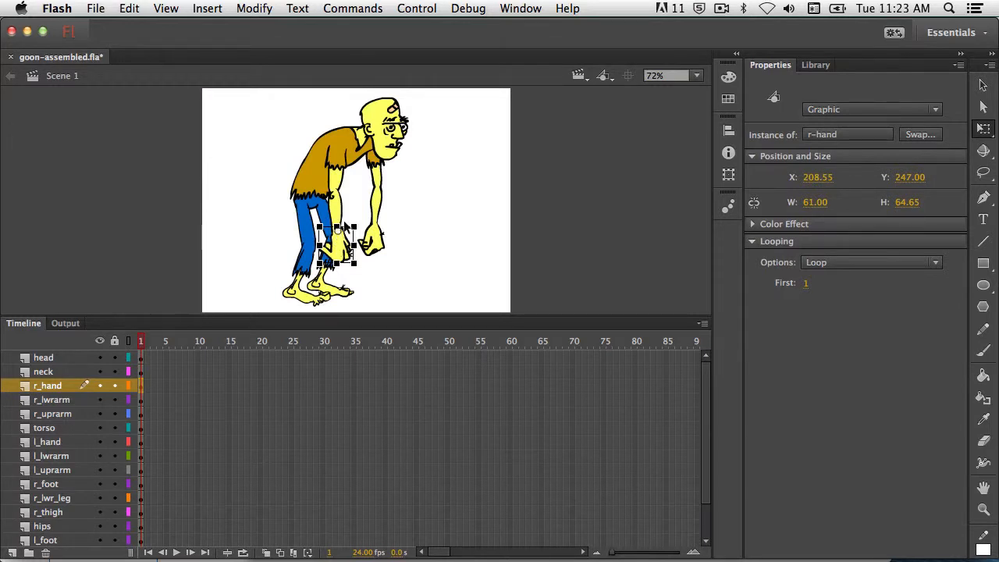
- Convert the r_lwrarm layer's artwork to a graphic symbol named r-lwrarm and move its transformation point to the elbow
click(140, 403)
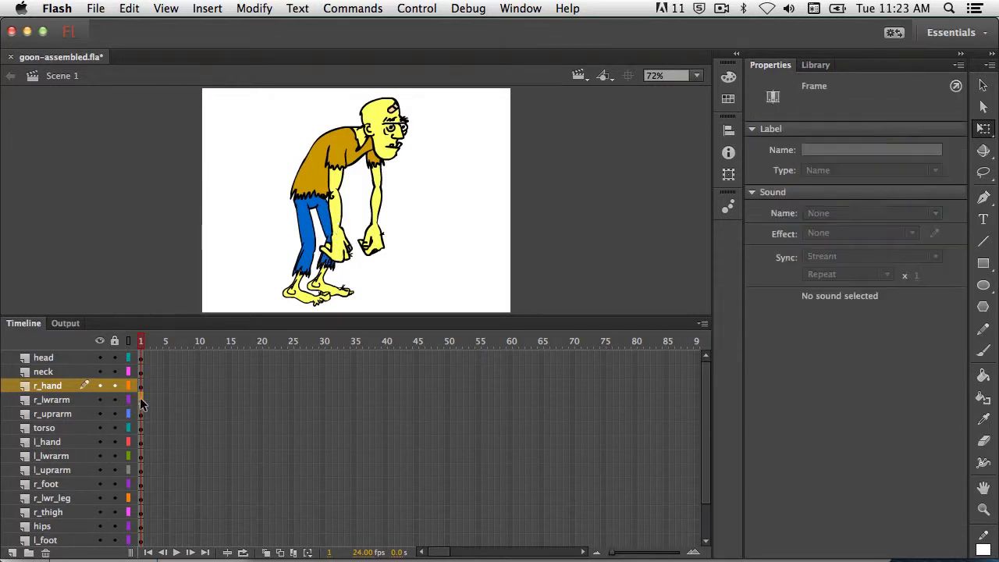
click(239, 8)
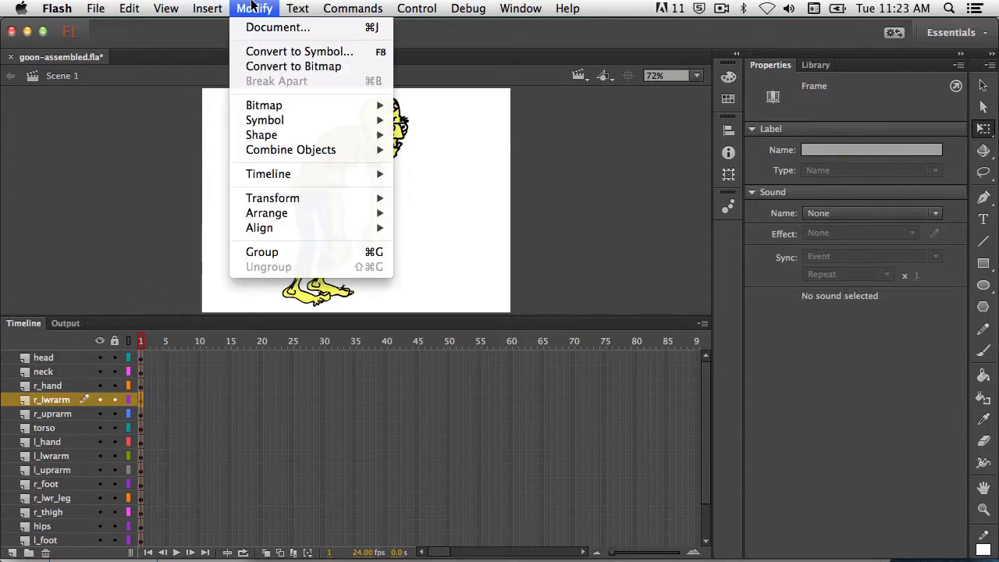
click(273, 51)
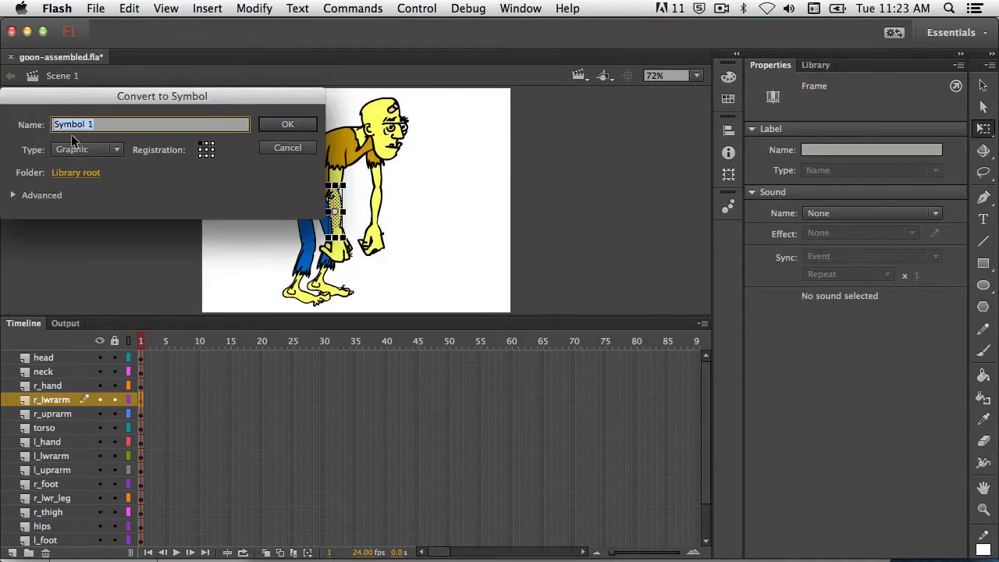
text(r-lwrarm)
key(Return)
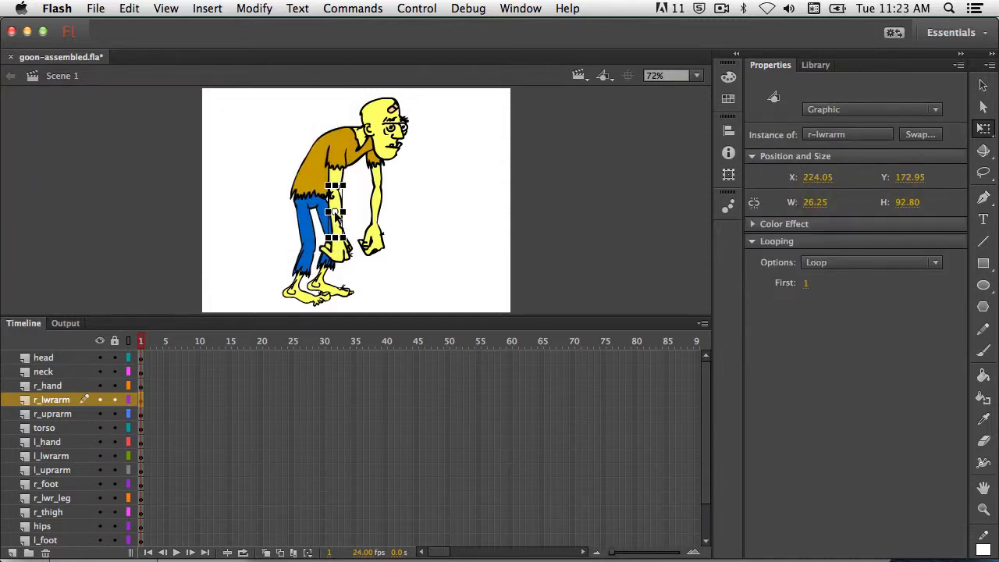
drag(336, 211, 335, 191)
- Convert the r_uprarm layer's artwork to a graphic symbol named r-uprarm and move its transformation point to the shoulder
click(141, 414)
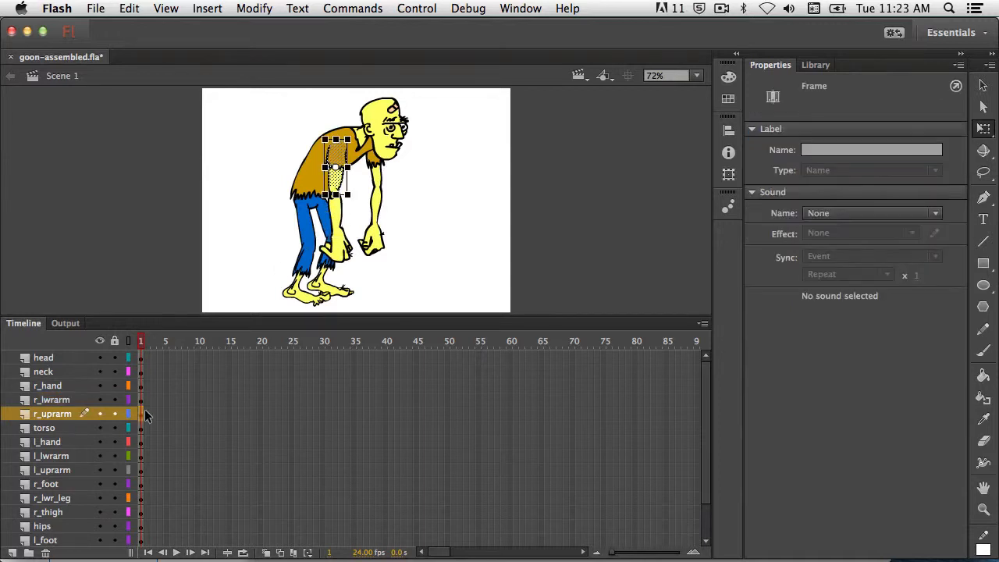
click(248, 9)
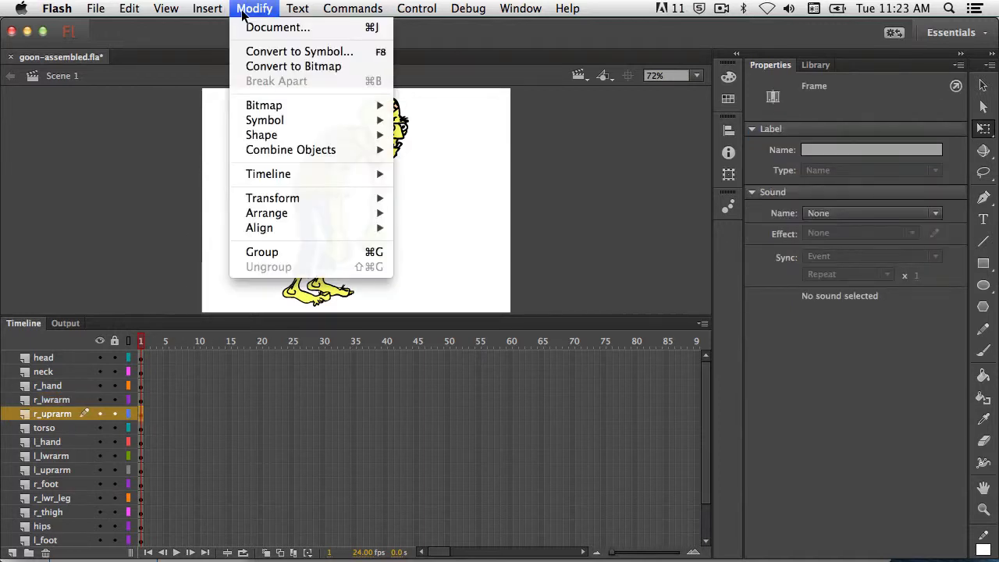
click(265, 52)
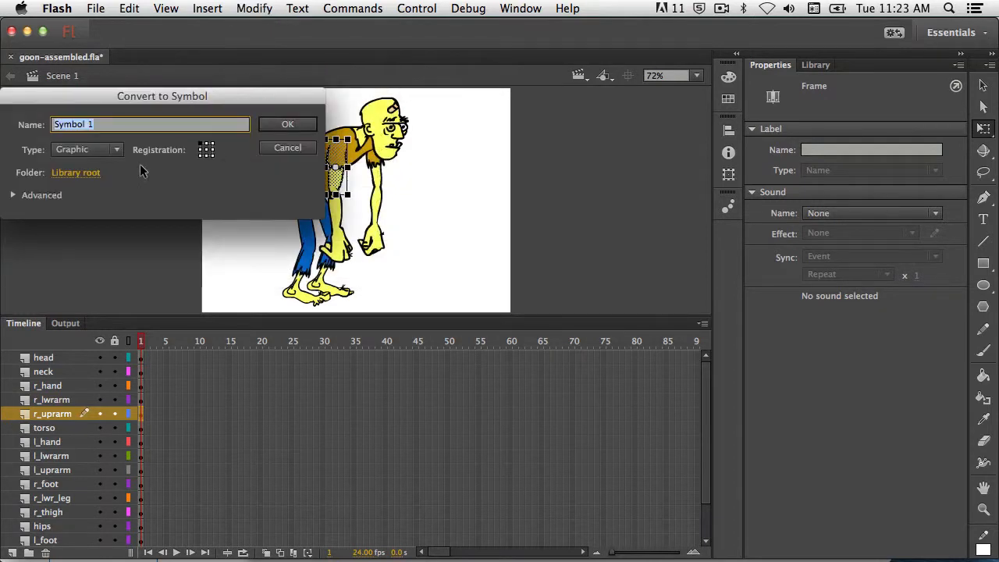
text(r-uprarm)
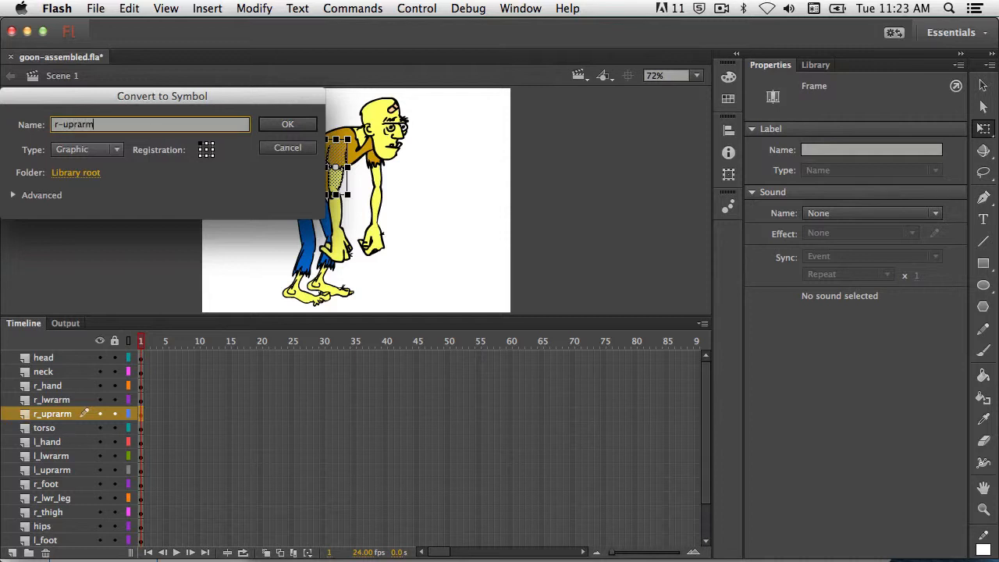
key(Return)
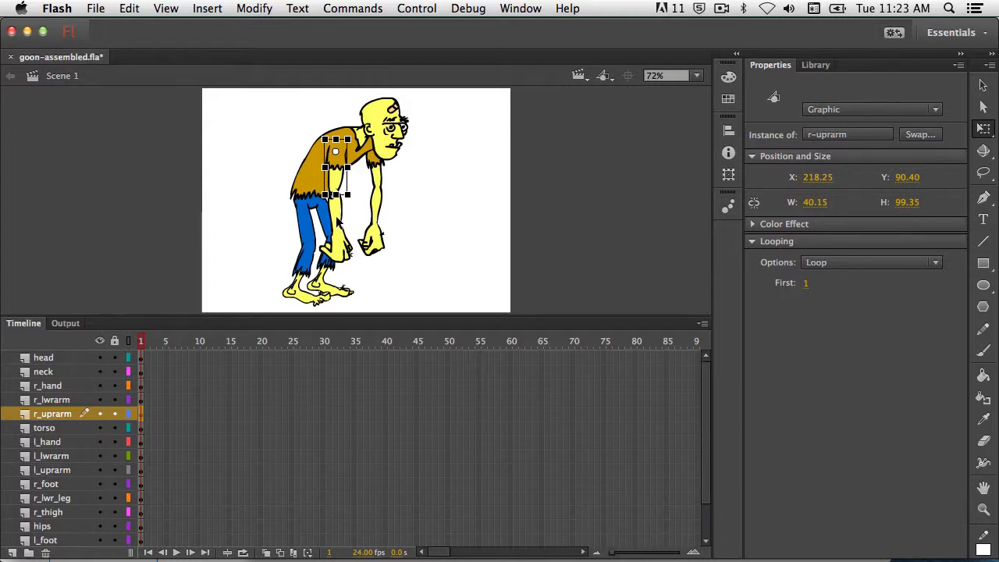
- Select the right upper arm, forearm and hand together, move their shared transformation point to the shoulder, and rotate the arm forward
shift+click(338, 223)
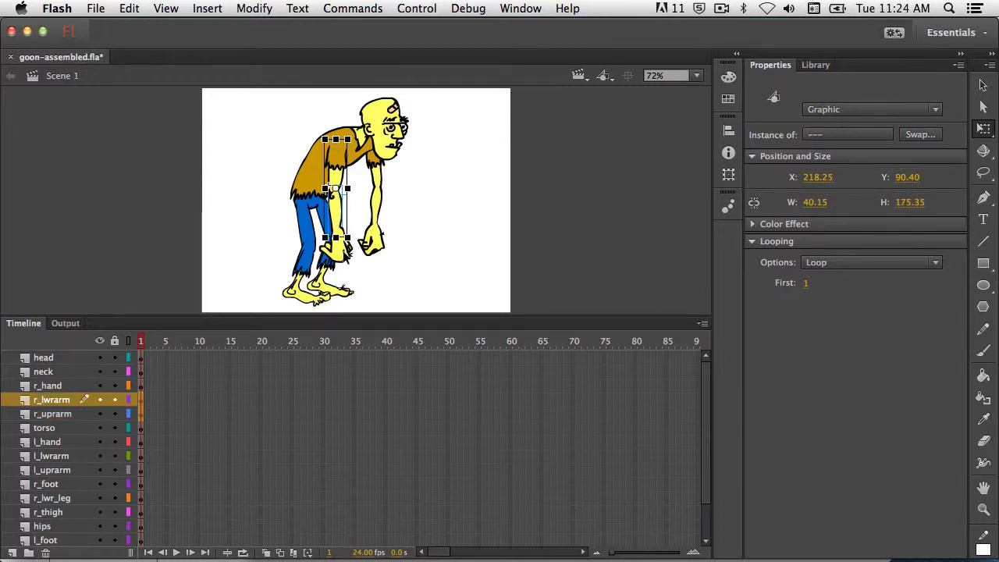
shift+click(339, 256)
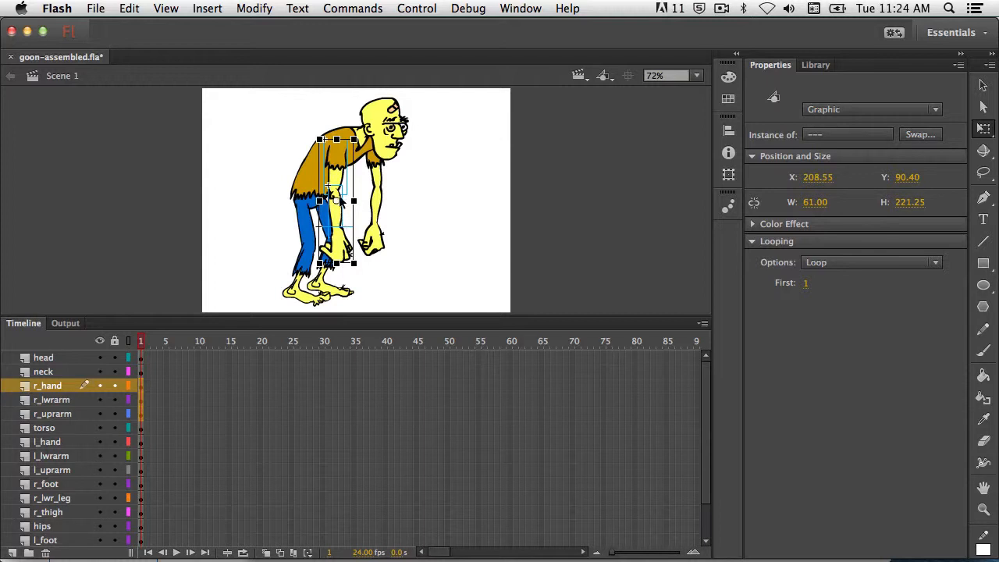
drag(335, 200, 336, 150)
drag(359, 273, 425, 231)
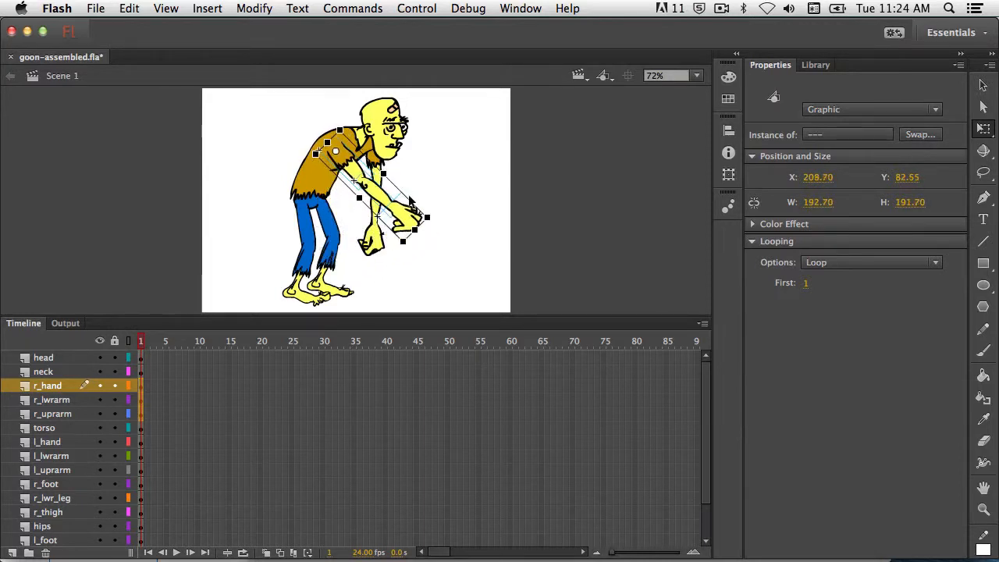
- Select the right forearm and hand together and rotate them upward about the elbow
click(432, 182)
click(382, 202)
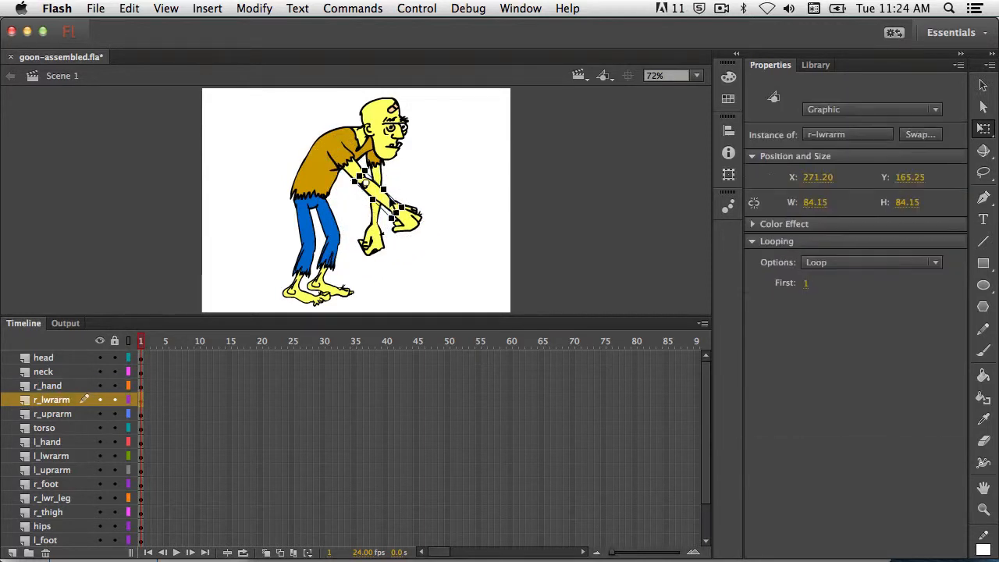
shift+click(414, 228)
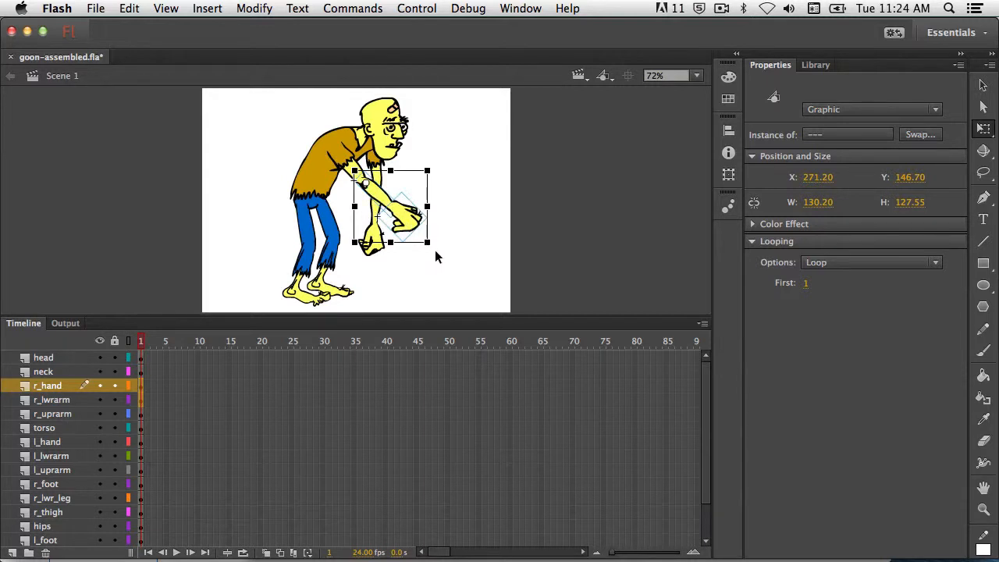
drag(440, 242, 452, 205)
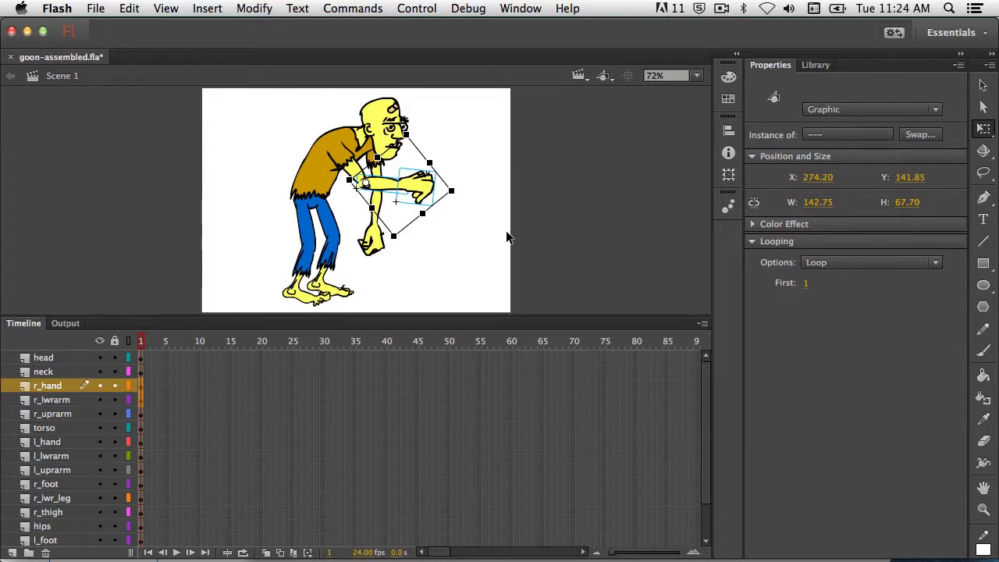
- Undo the forearm rotation, the whole-arm rotation and the arm's shared transformation point move
key(ctrl+z)
key(ctrl+z)
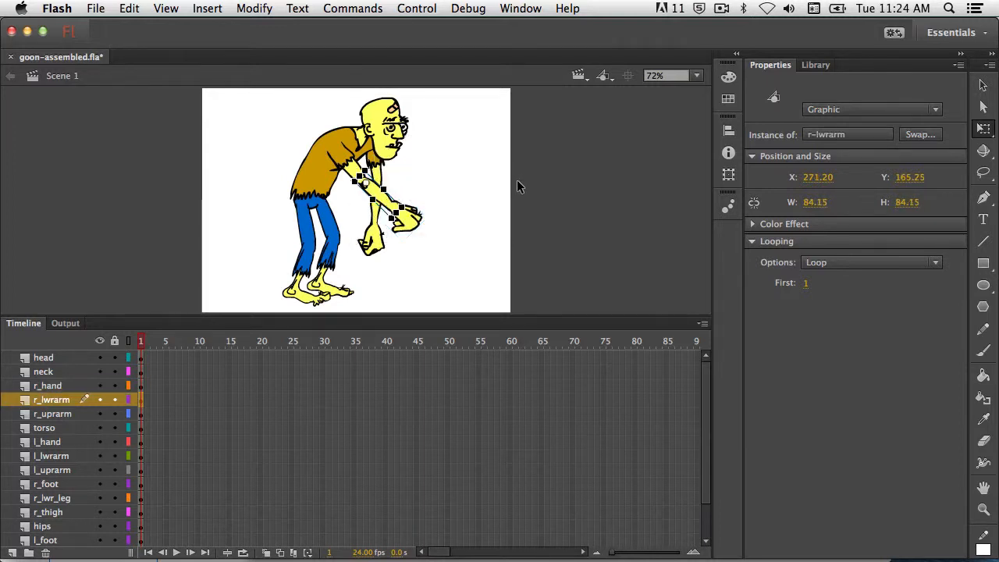
key(ctrl+z)
key(ctrl+z)
key(ctrl+z)
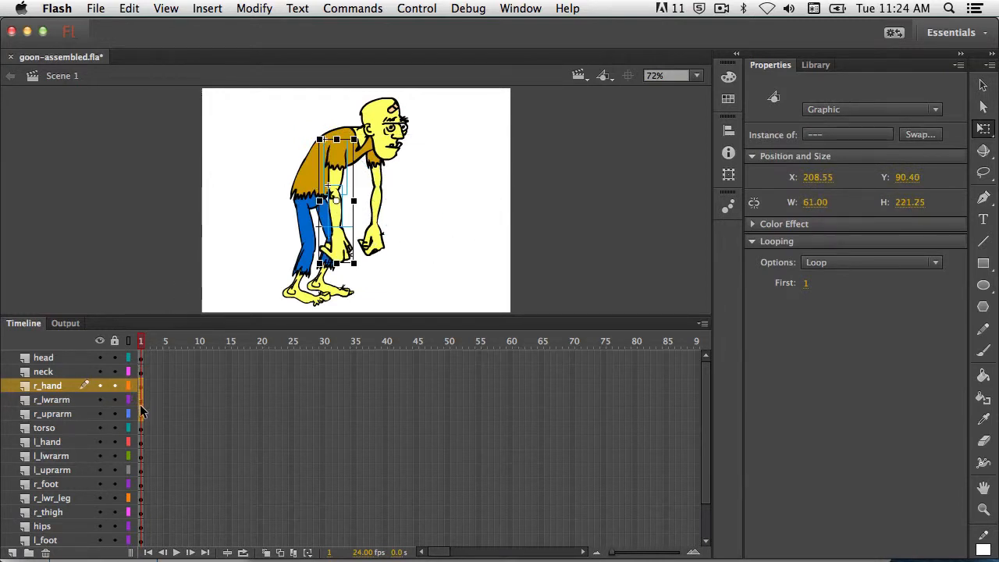
click(142, 428)
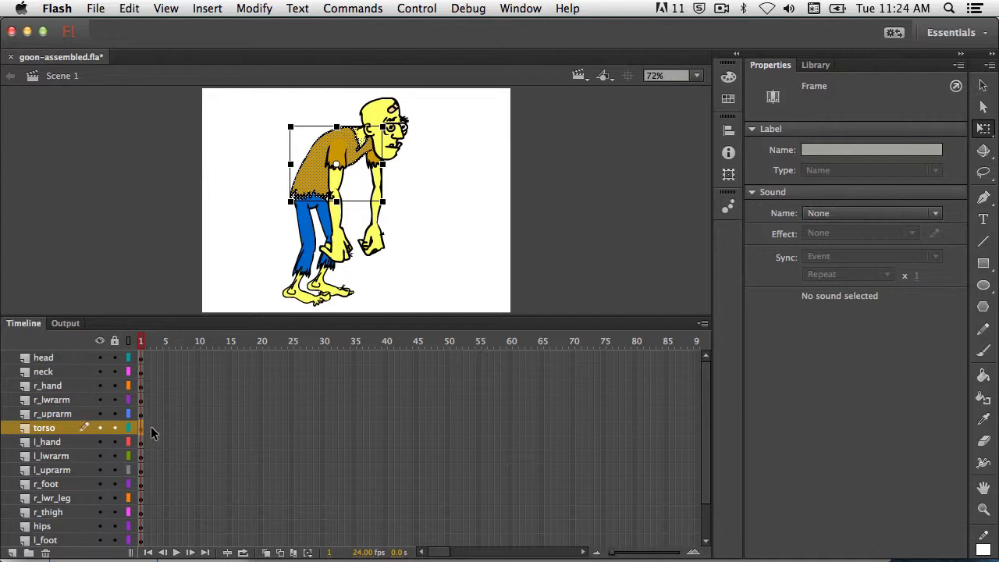
click(722, 9)
click(731, 56)
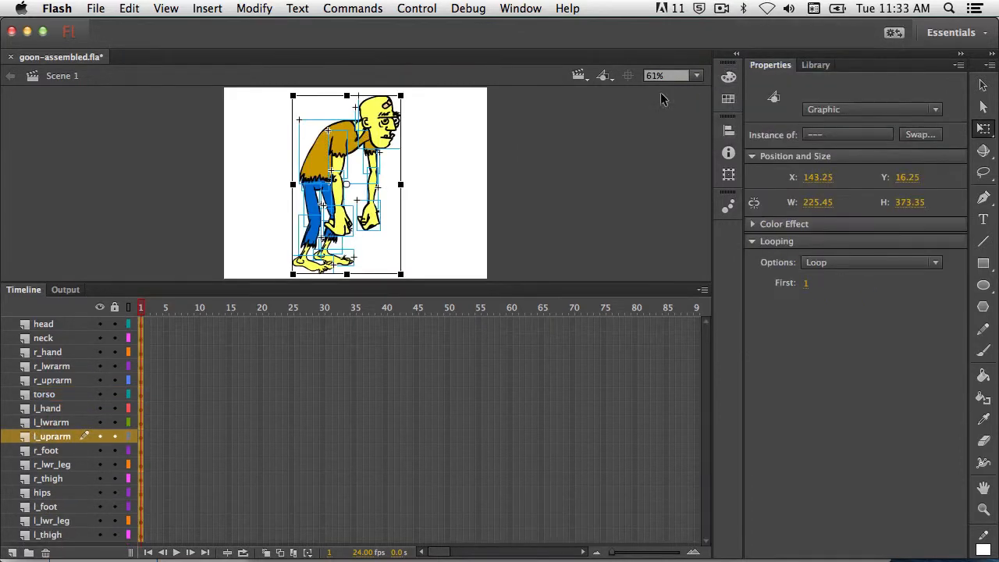
- Check the symbol instances of the goon's head, left arm parts, calves and thighs one by one
click(438, 122)
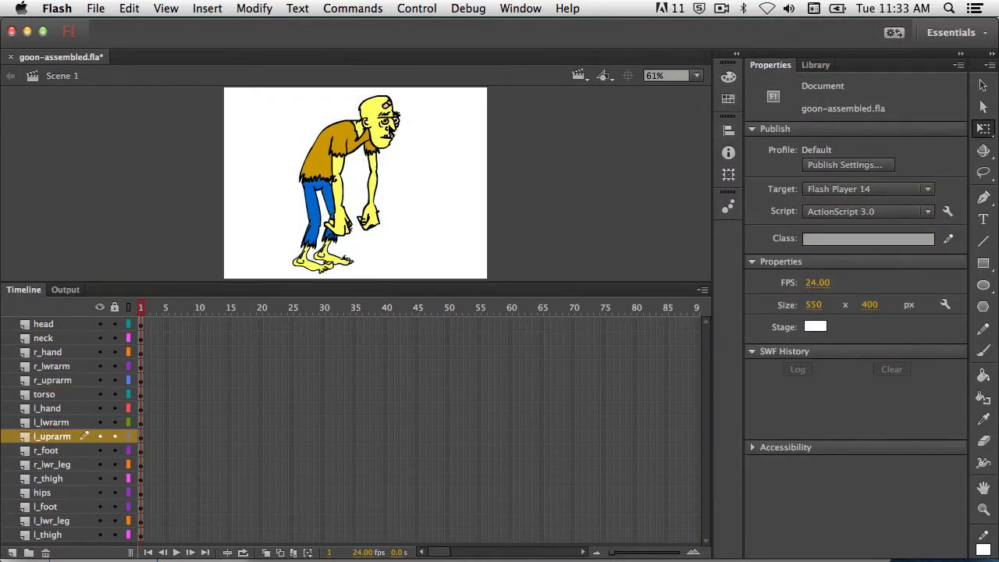
click(389, 128)
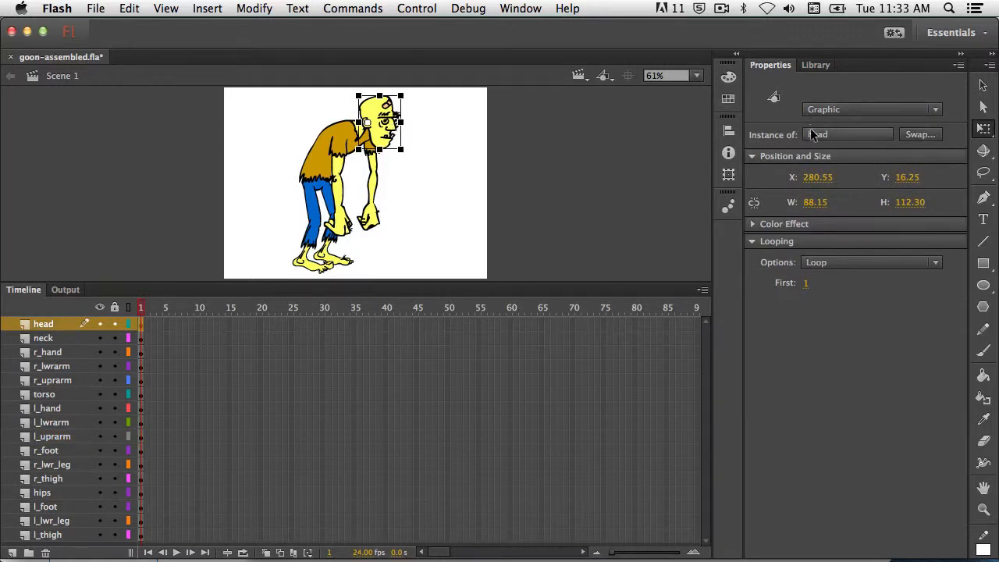
click(373, 165)
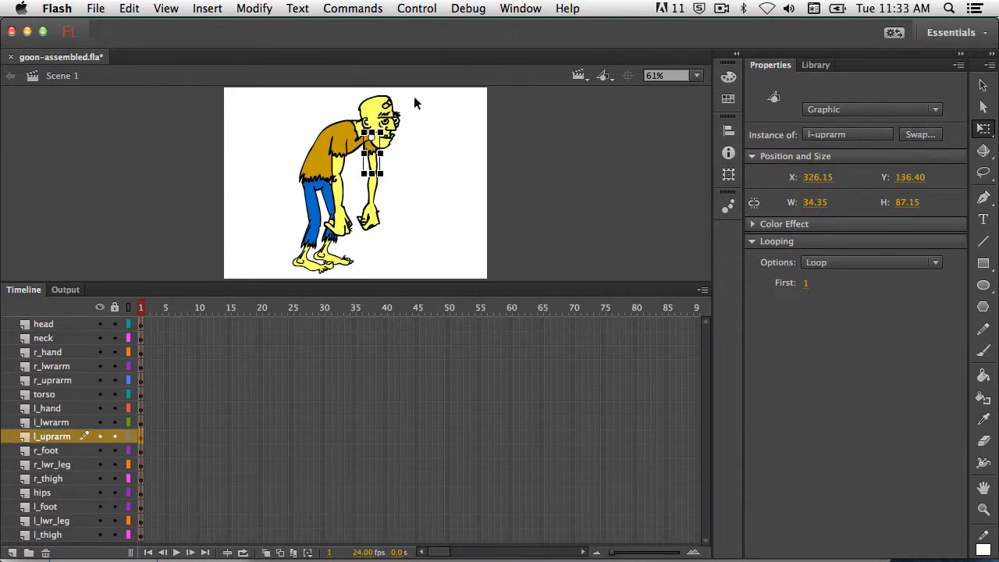
click(373, 196)
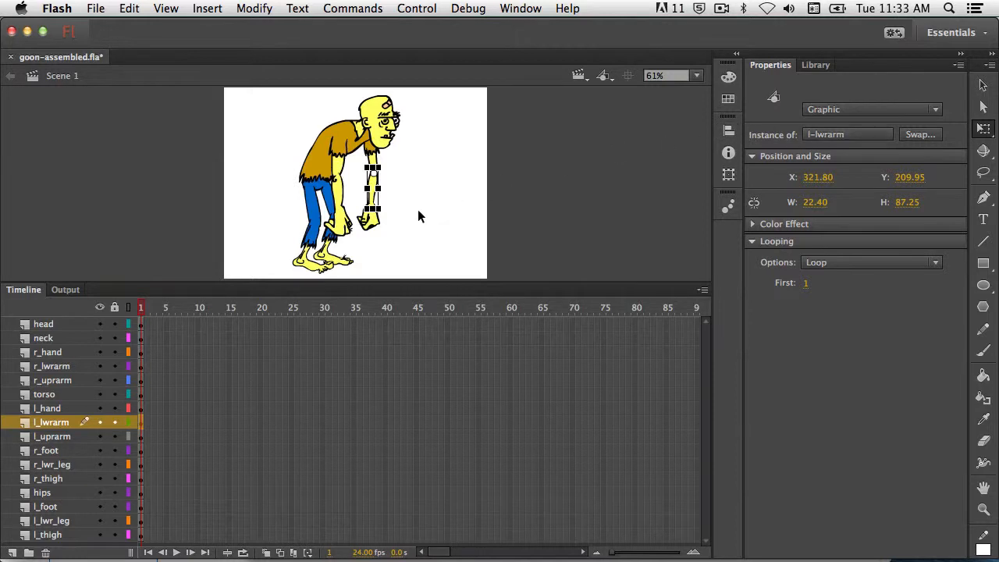
click(372, 231)
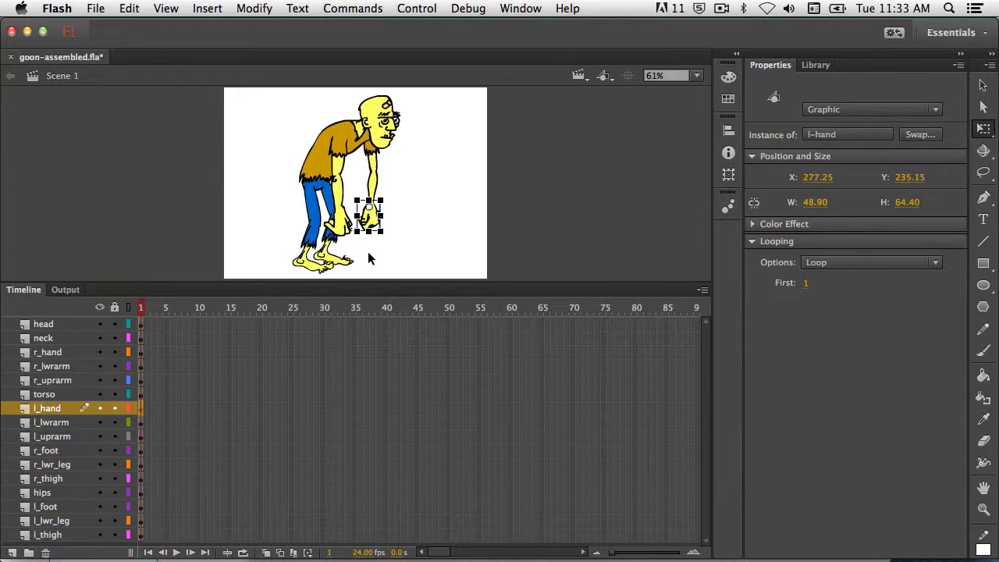
click(329, 240)
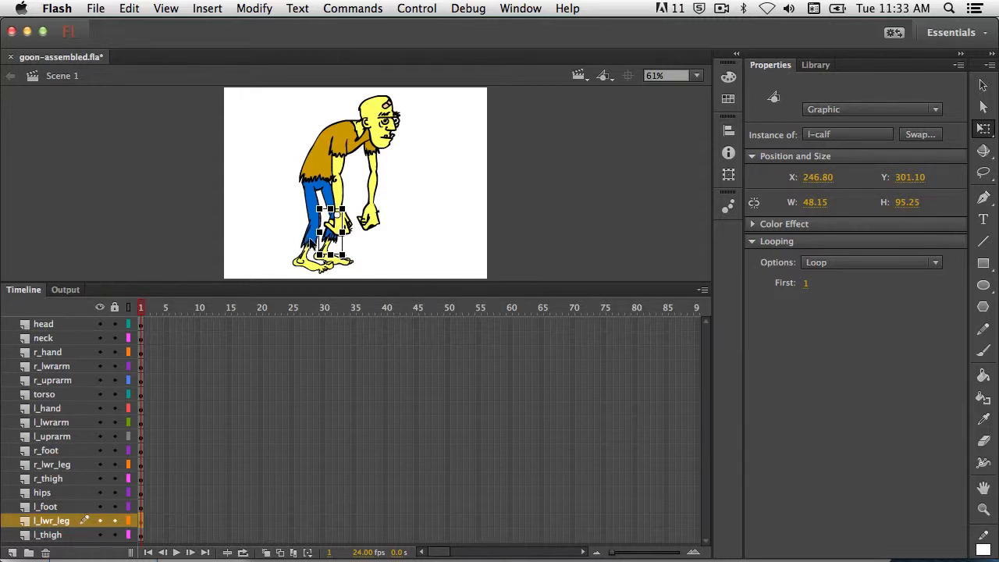
click(312, 239)
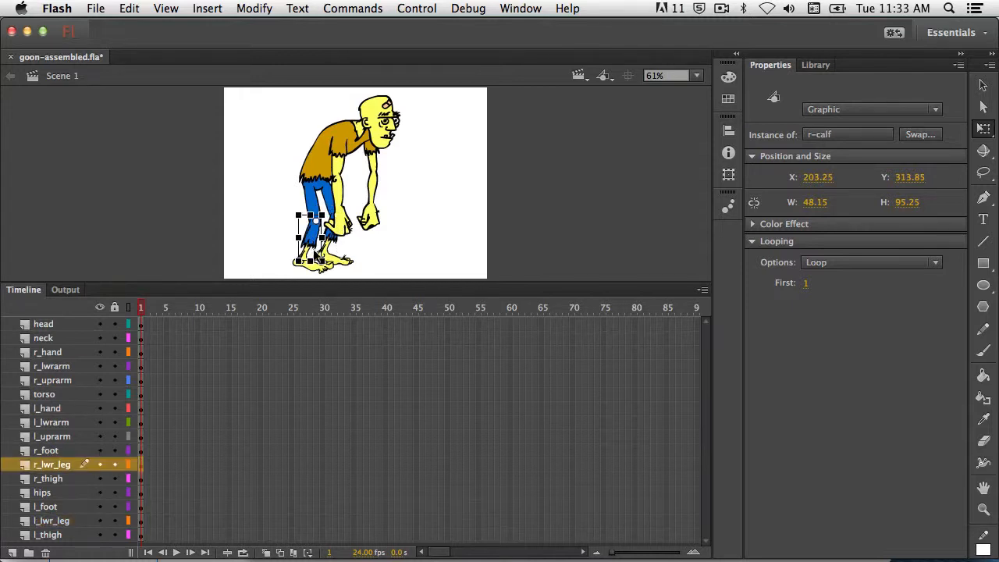
click(328, 204)
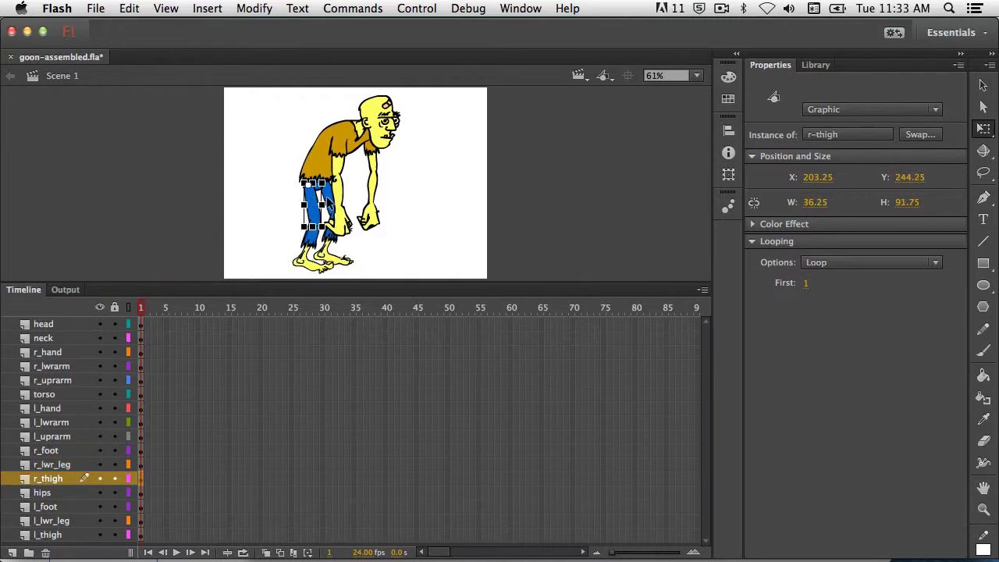
click(330, 206)
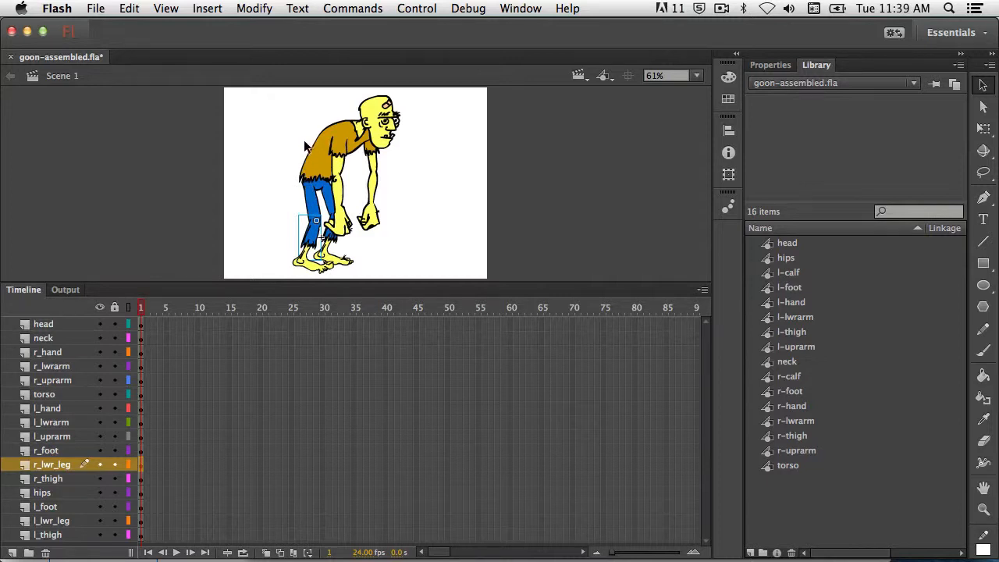
- Select all the body part layers from head to l_thigh and cut them from the main timeline
click(31, 325)
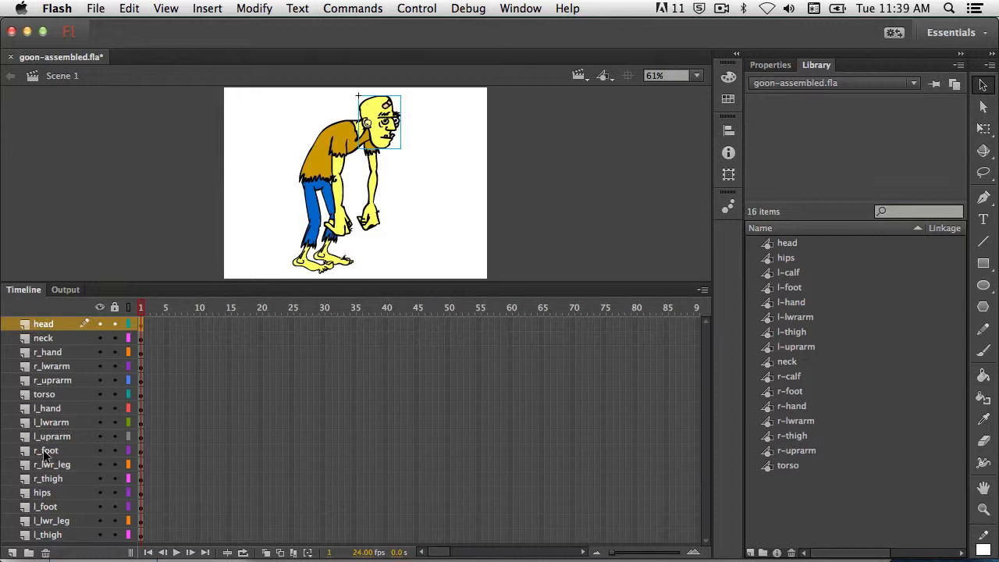
shift+click(26, 535)
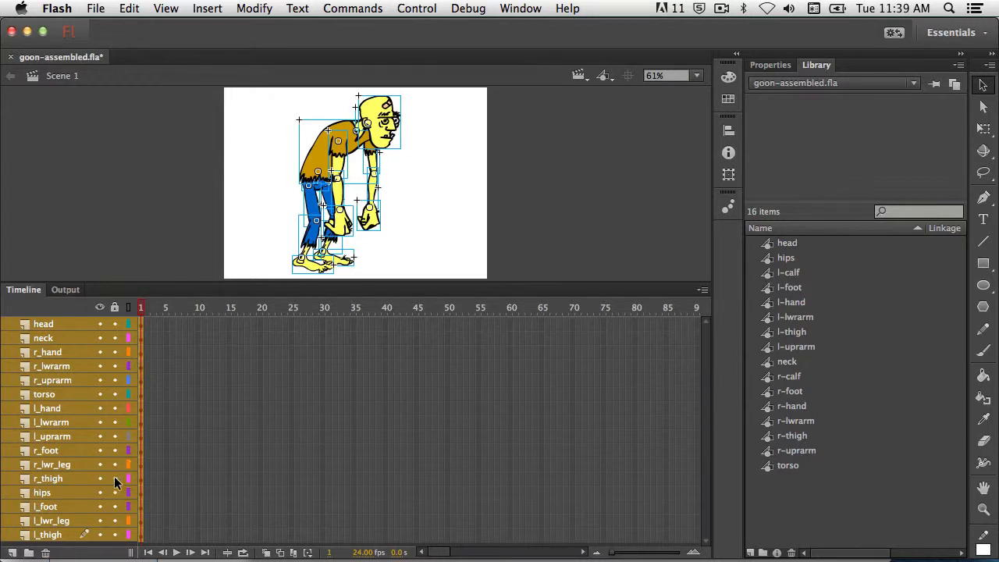
right_click(45, 324)
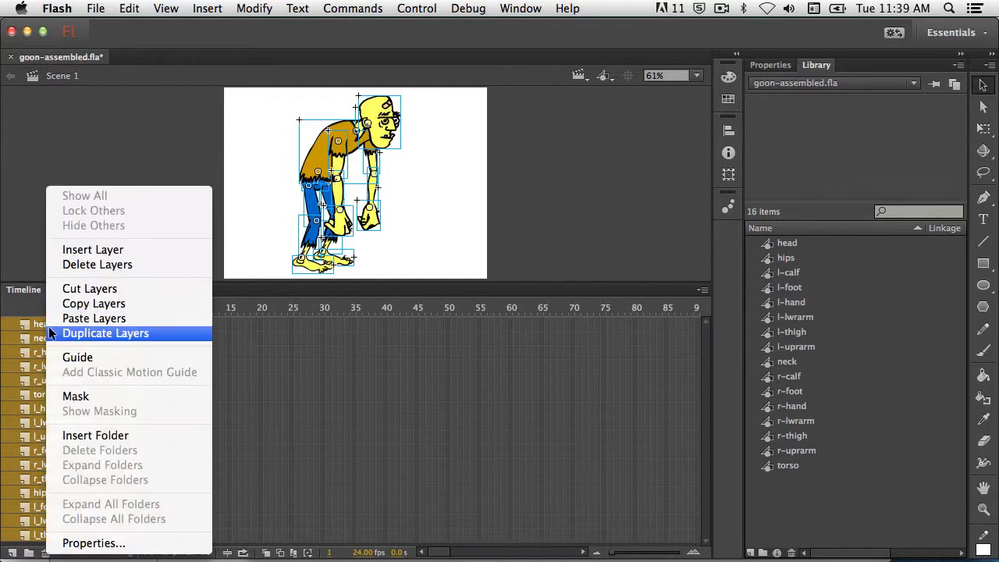
click(78, 288)
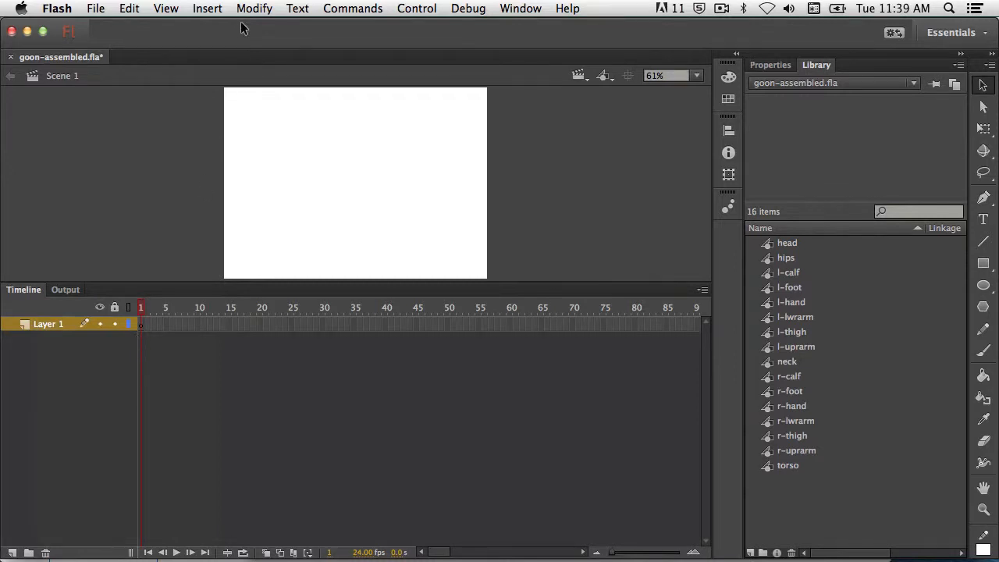
- Create a new graphic symbol named goon
click(211, 9)
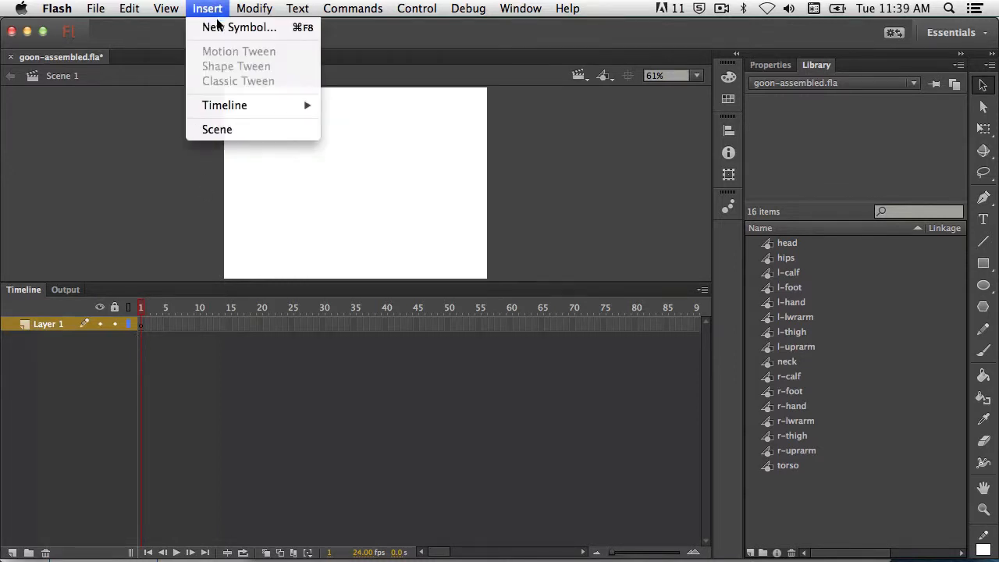
click(219, 26)
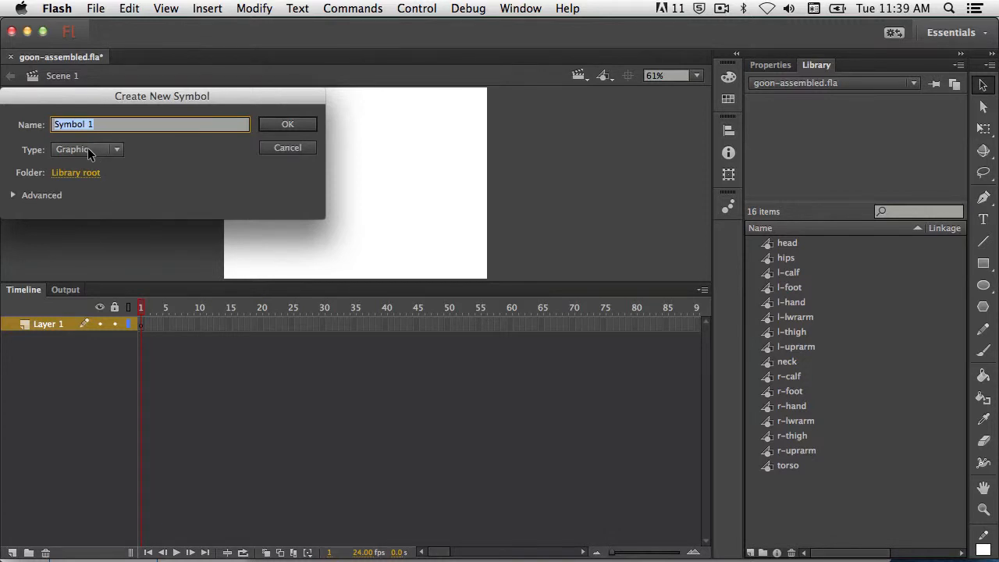
text(goon)
key(Return)
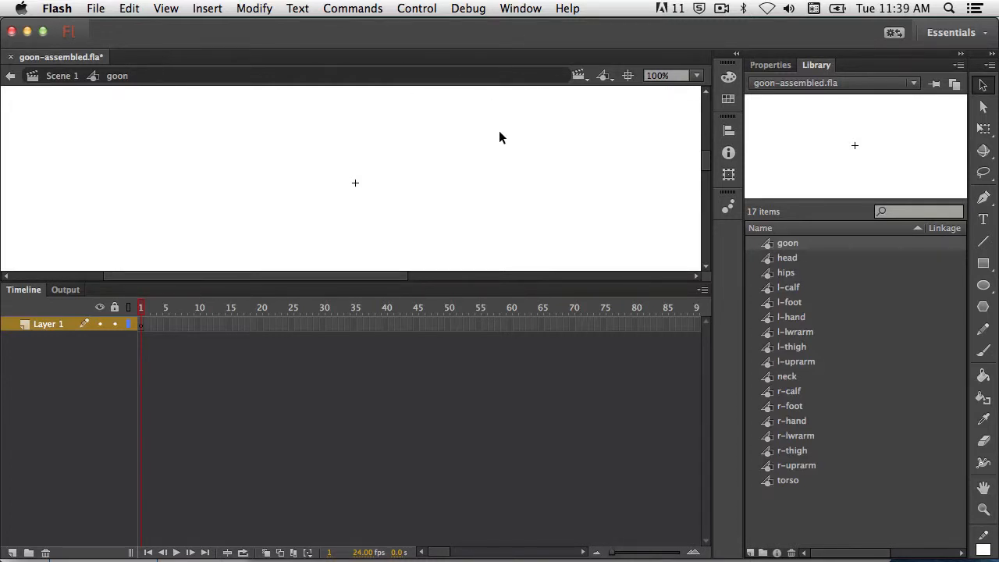
- Paste the cut body part layers into the goon symbol and move the whole character closer to the registration point
right_click(45, 324)
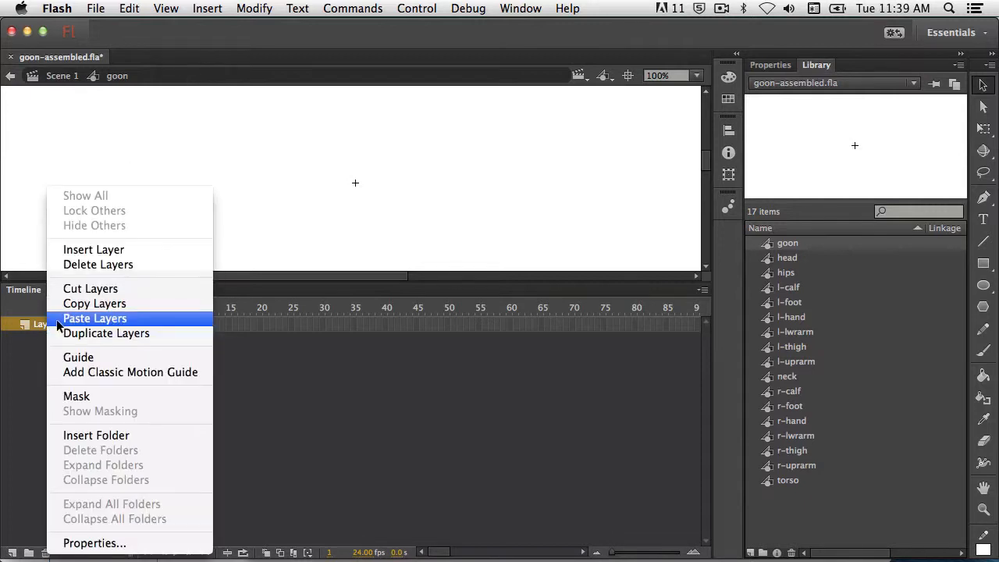
click(61, 318)
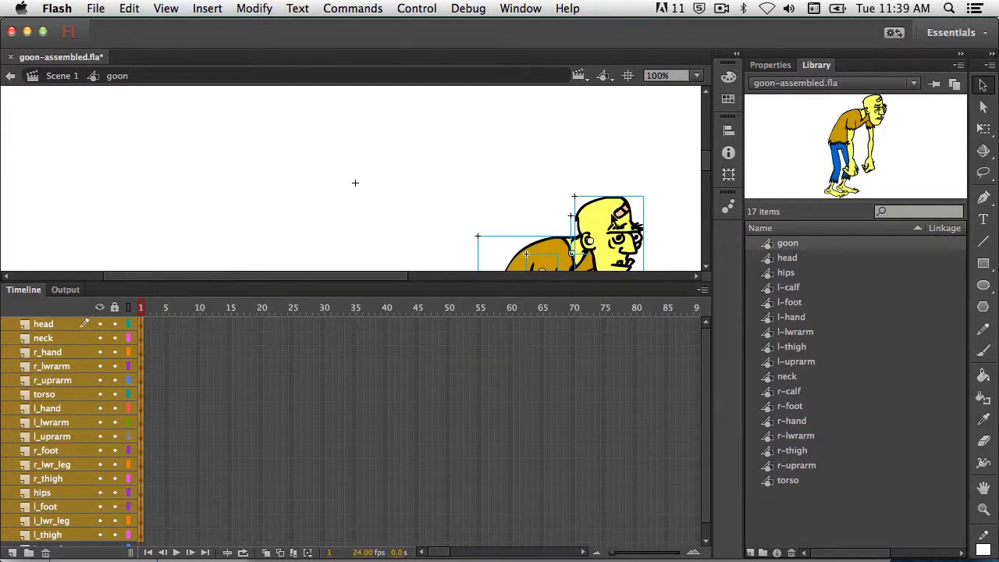
drag(608, 218, 492, 206)
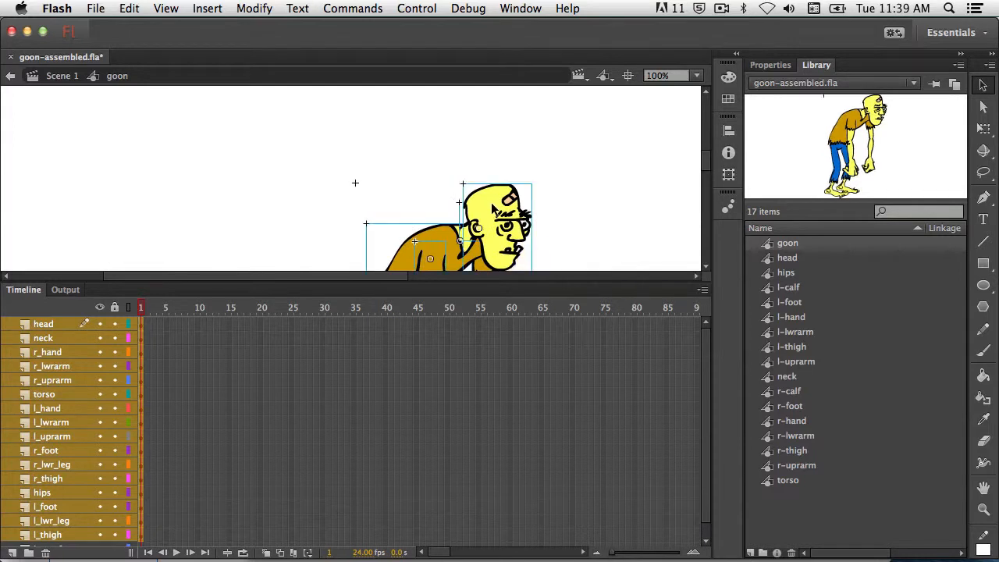
mouse_move(711, 164)
mouse_down()
mouse_move(708, 190)
mouse_move(710, 173)
mouse_up()
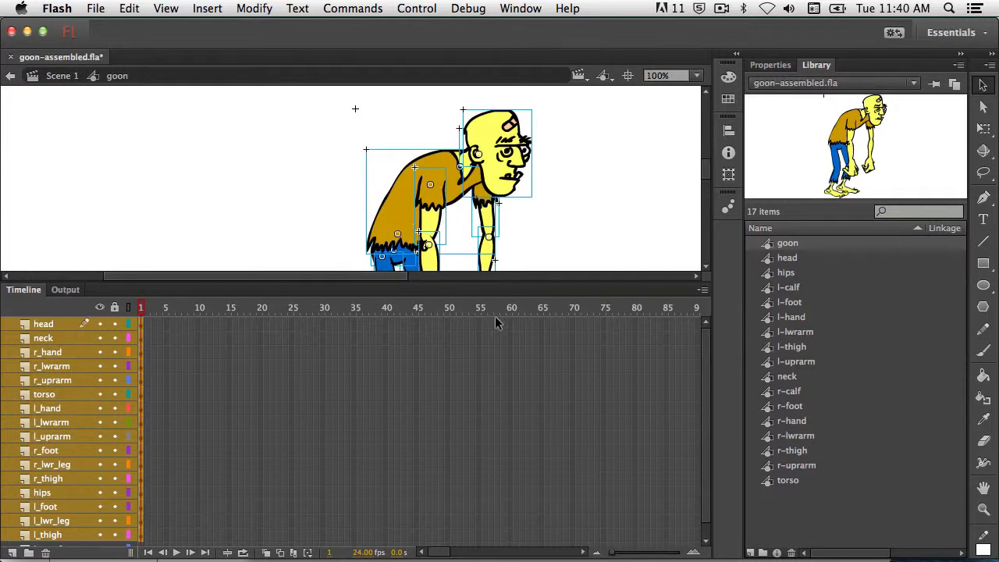
- Delete the empty Layer 1 beneath the body part layers in the goon symbol
drag(705, 359, 702, 398)
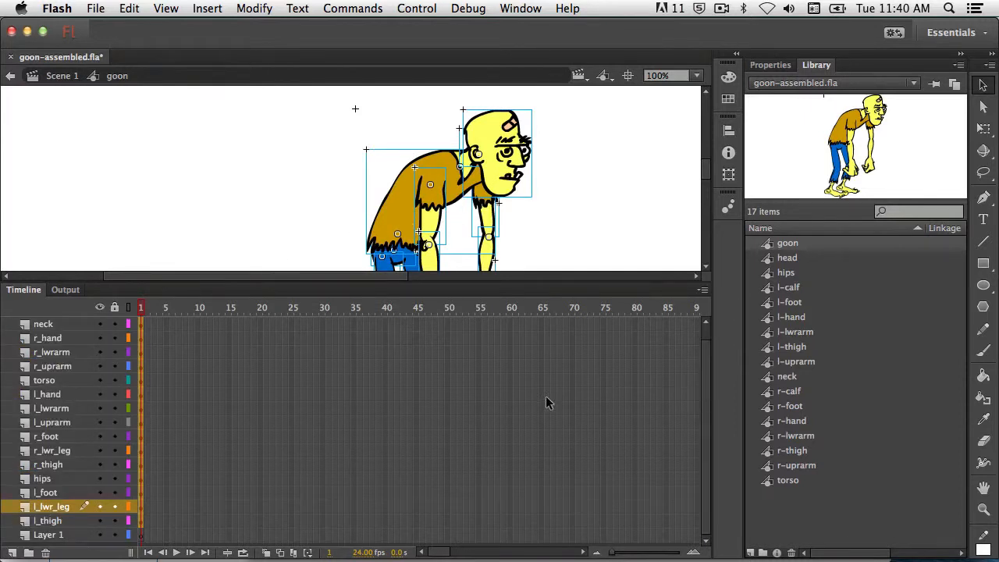
click(34, 534)
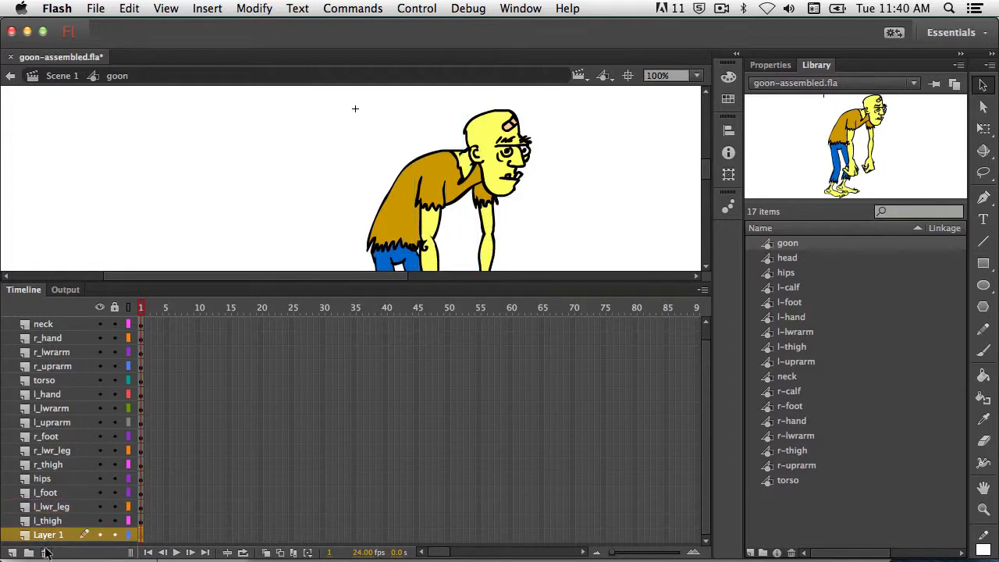
click(46, 552)
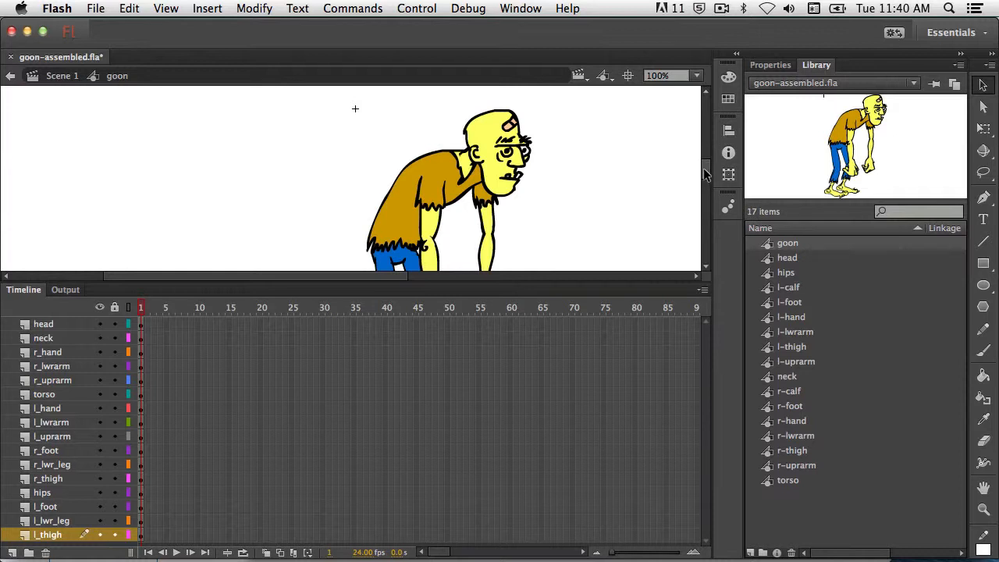
- Return to Scene 1, place an instance of the goon symbol on the stage and move it to the stage's left edge
click(61, 76)
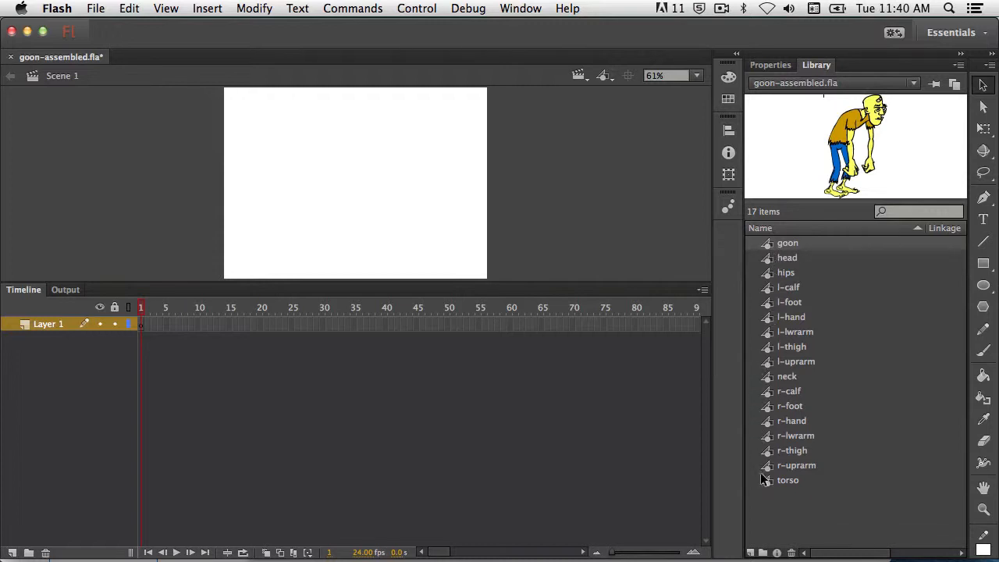
click(771, 243)
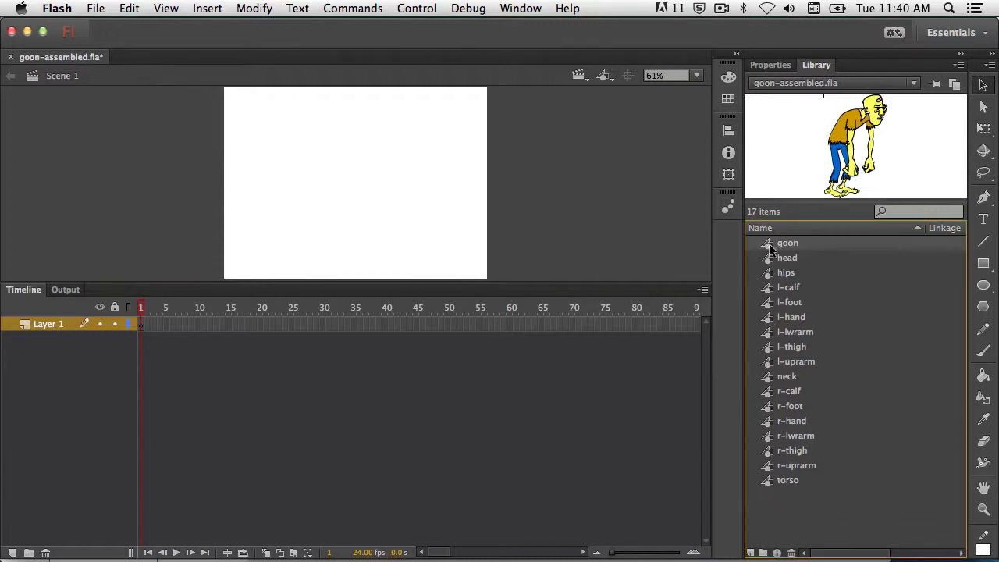
drag(349, 185, 349, 185)
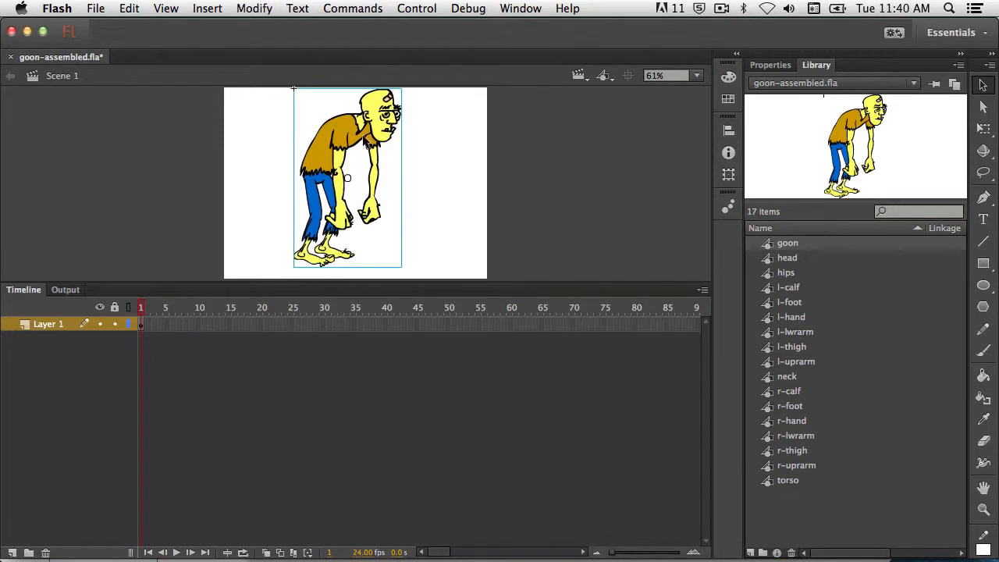
drag(345, 142, 279, 149)
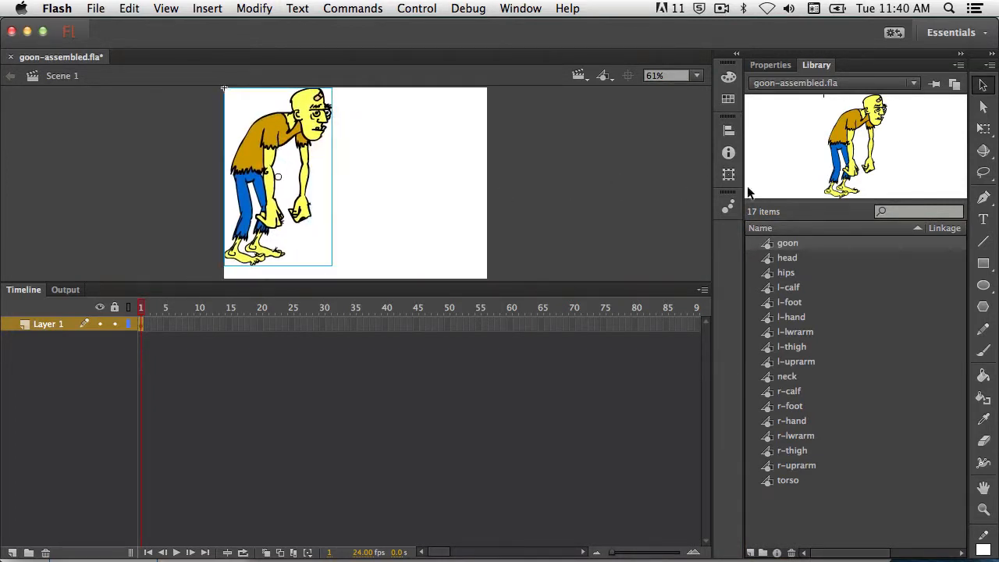
- Scale the goon instance down to about half its size and move it back against the stage's left edge
click(984, 129)
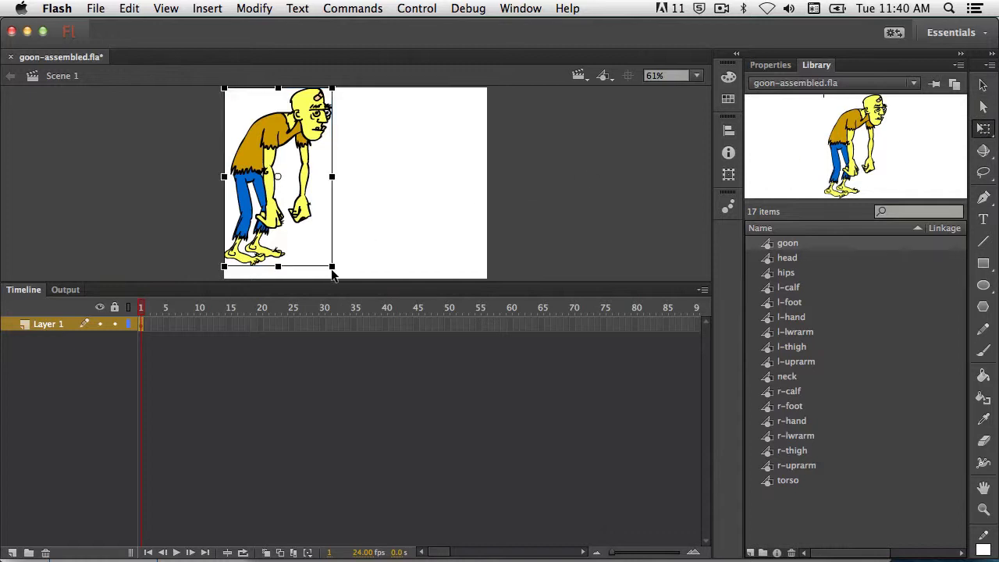
drag(333, 270, 305, 242)
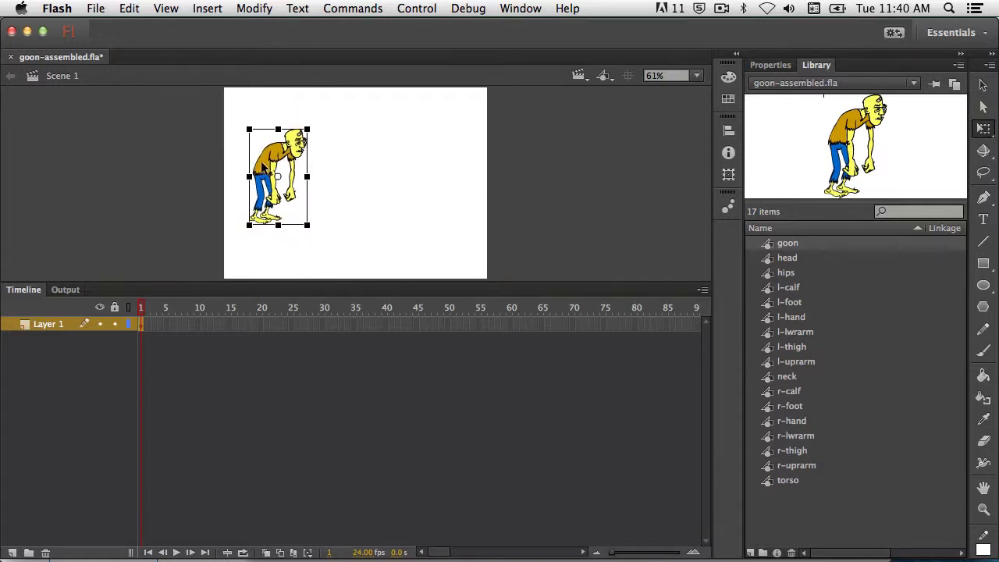
drag(261, 161, 237, 161)
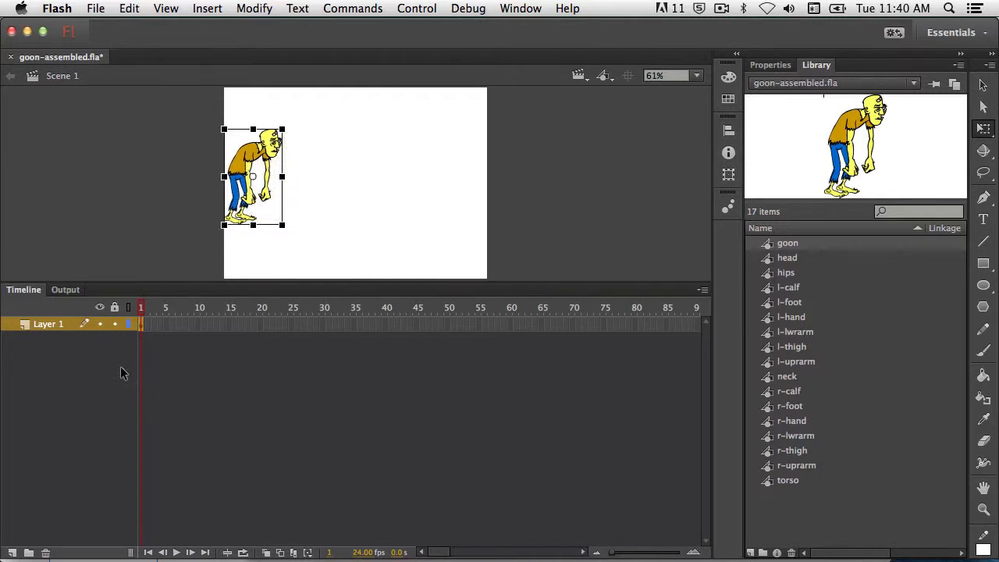
- Add a new layer below Layer 1 and name it ground
click(13, 553)
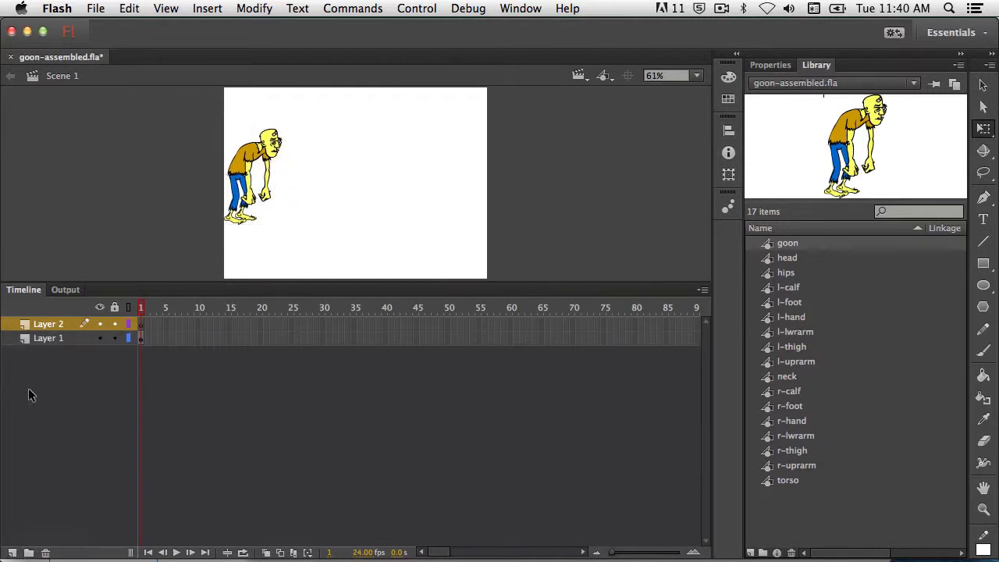
mouse_move(45, 324)
mouse_down()
mouse_move(45, 347)
mouse_move(45, 337)
mouse_up()
double_click(45, 338)
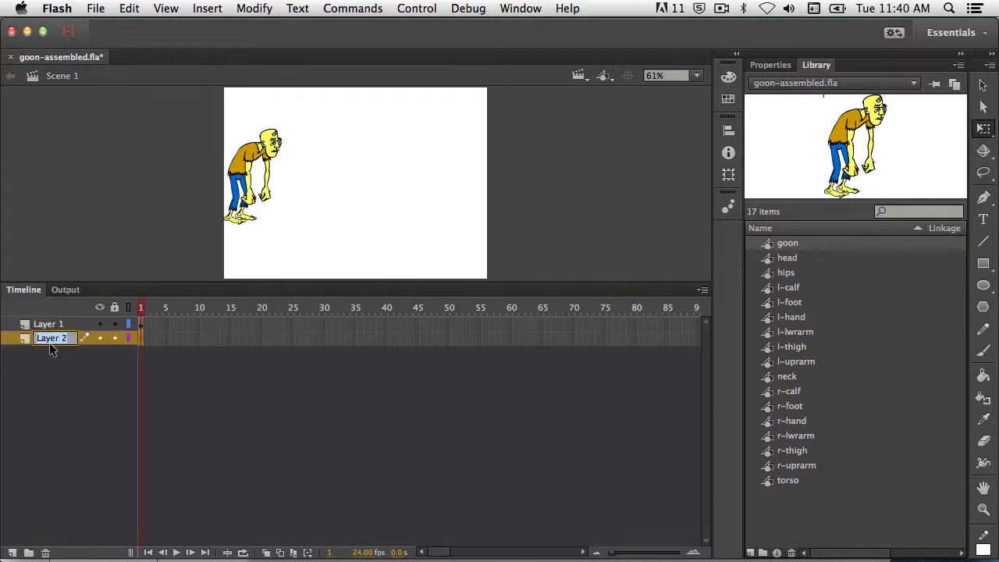
text(ground)
key(Return)
- Draw a ground rectangle across the lower part of the stage on the ground layer and fill it dark green (#00280A)
click(984, 263)
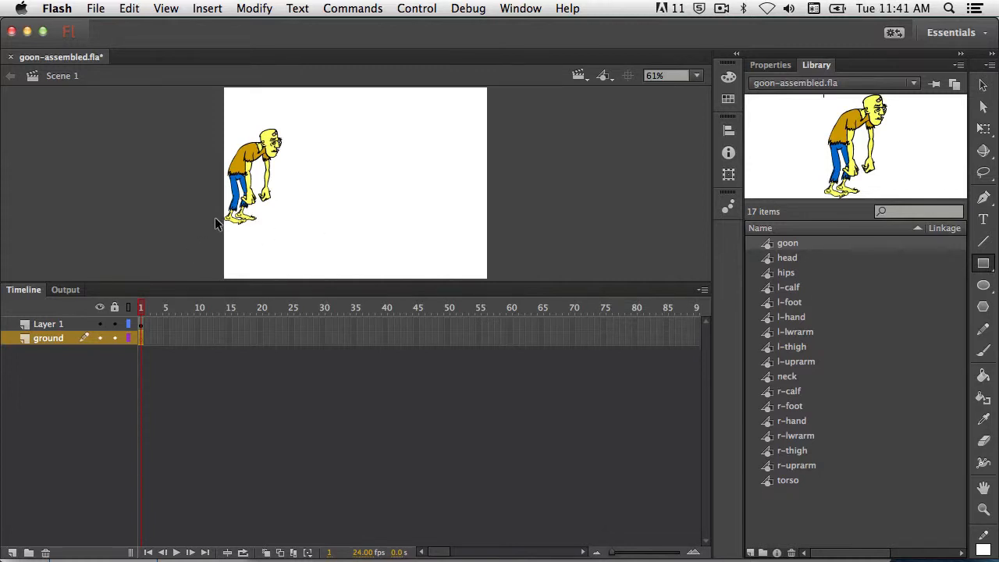
drag(213, 219, 499, 283)
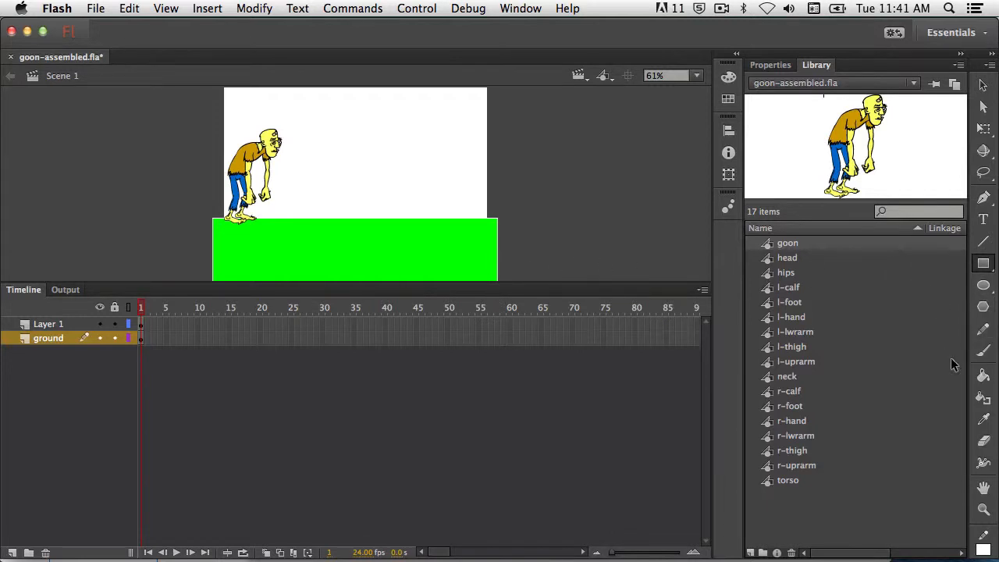
click(983, 375)
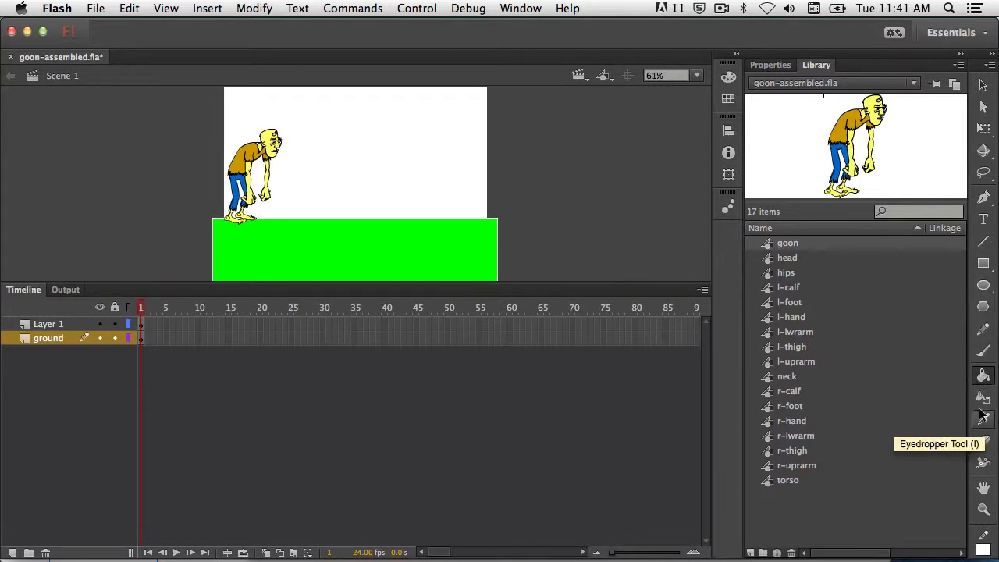
click(728, 78)
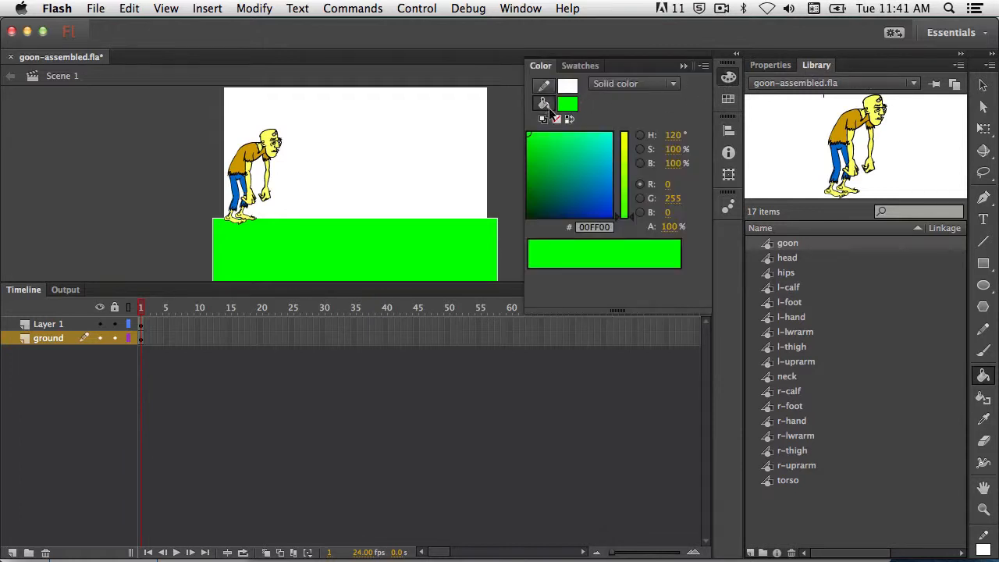
drag(551, 159, 530, 204)
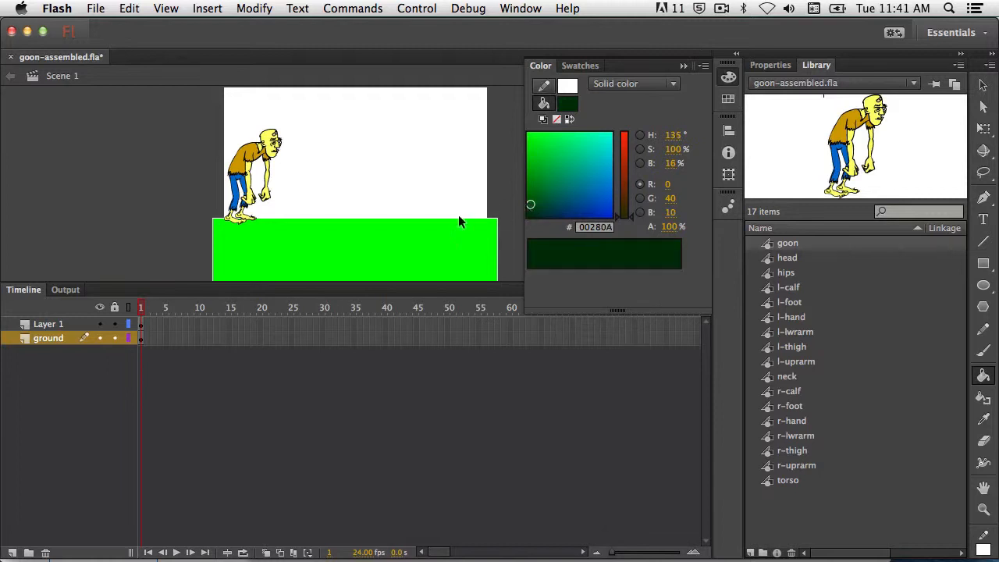
click(395, 247)
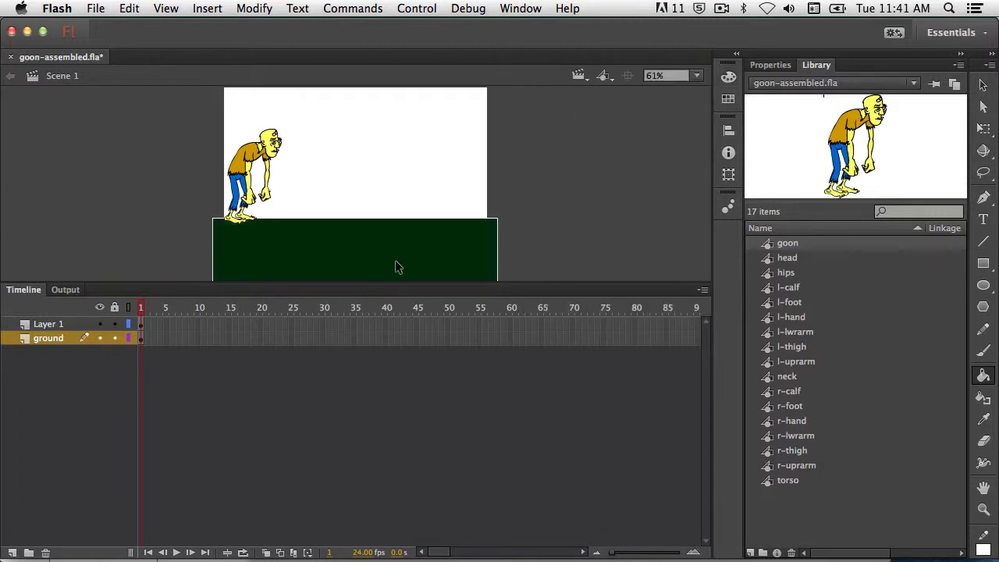
- Rename Layer 1, which holds the character, as goon
click(142, 324)
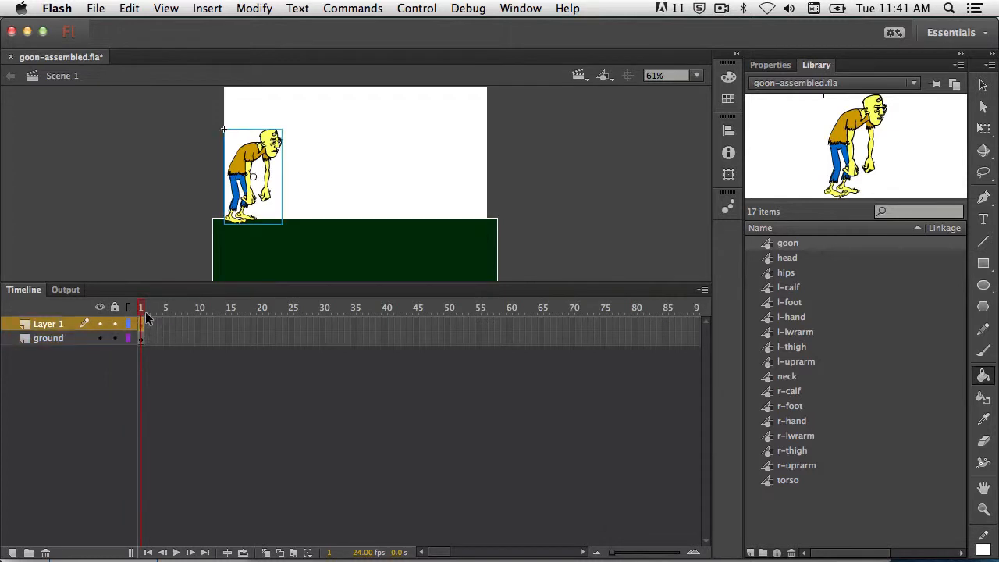
double_click(58, 327)
text(go)
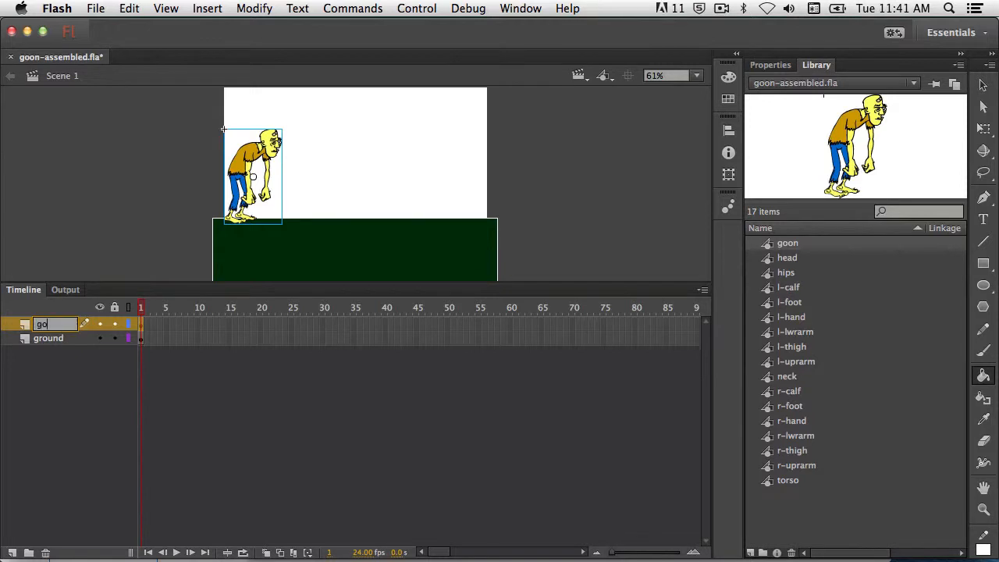
text(on)
key(Return)
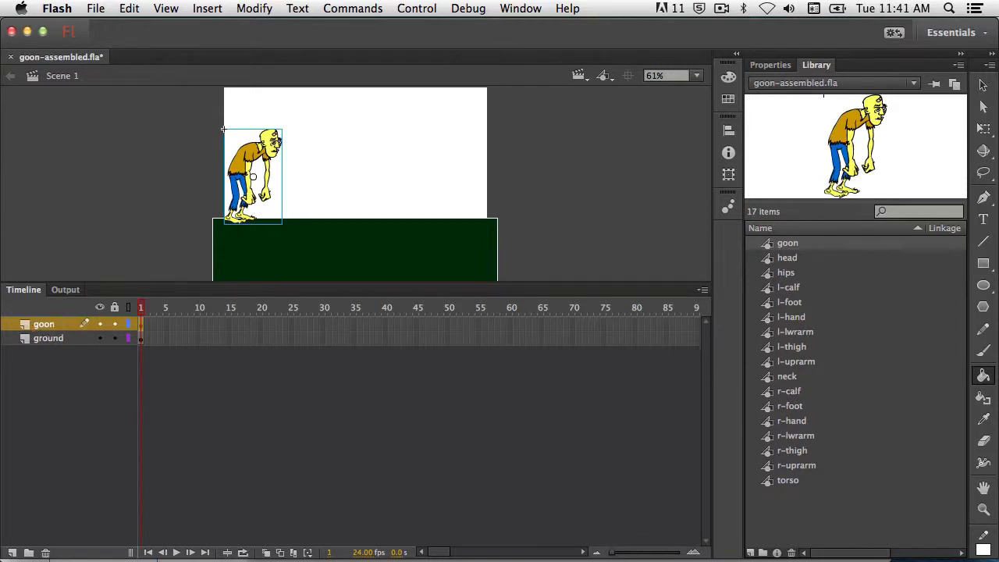
- Create a motion tween on the goon layer and extend both it and the ground layer to frame 66
right_click(140, 329)
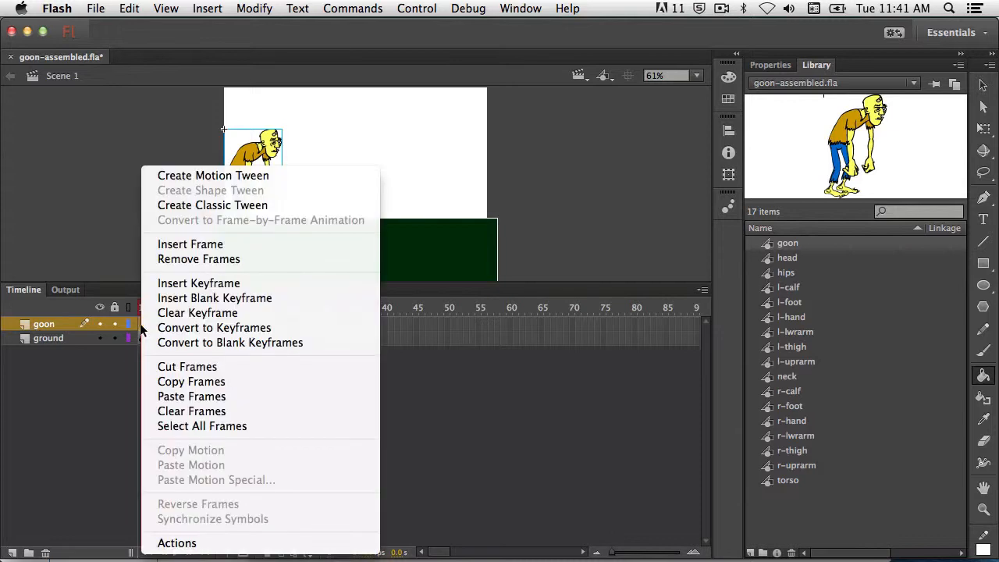
click(194, 177)
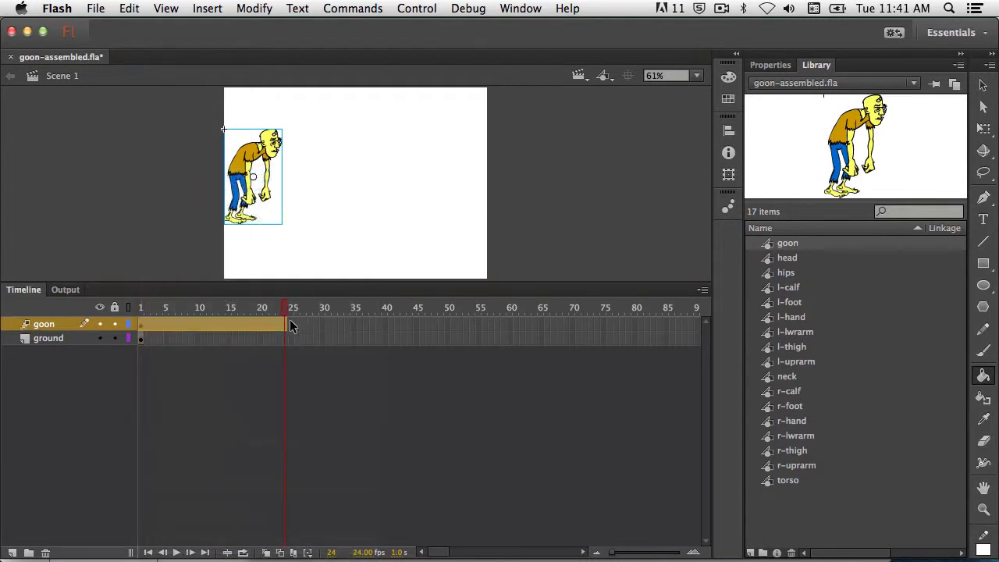
drag(288, 319, 549, 340)
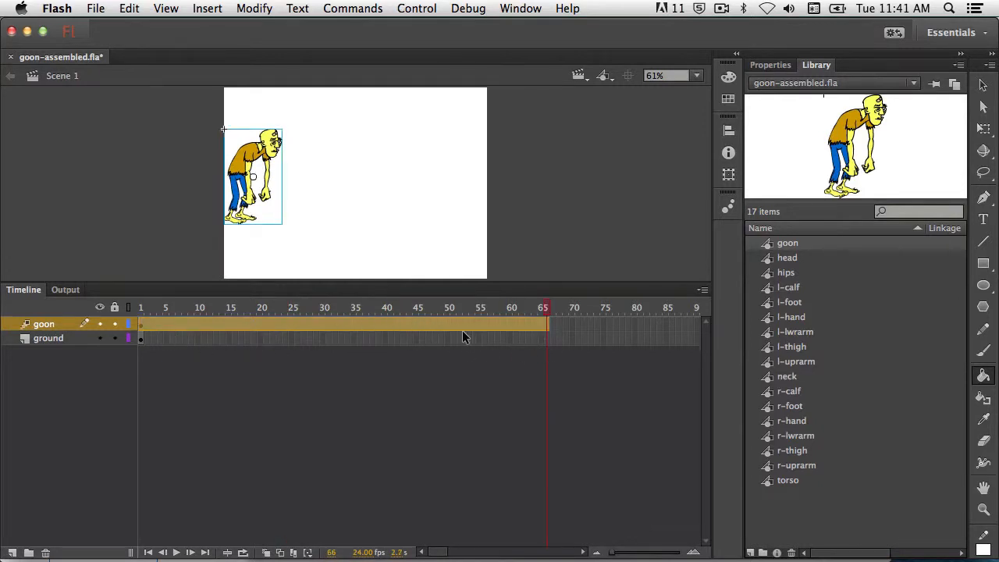
click(547, 339)
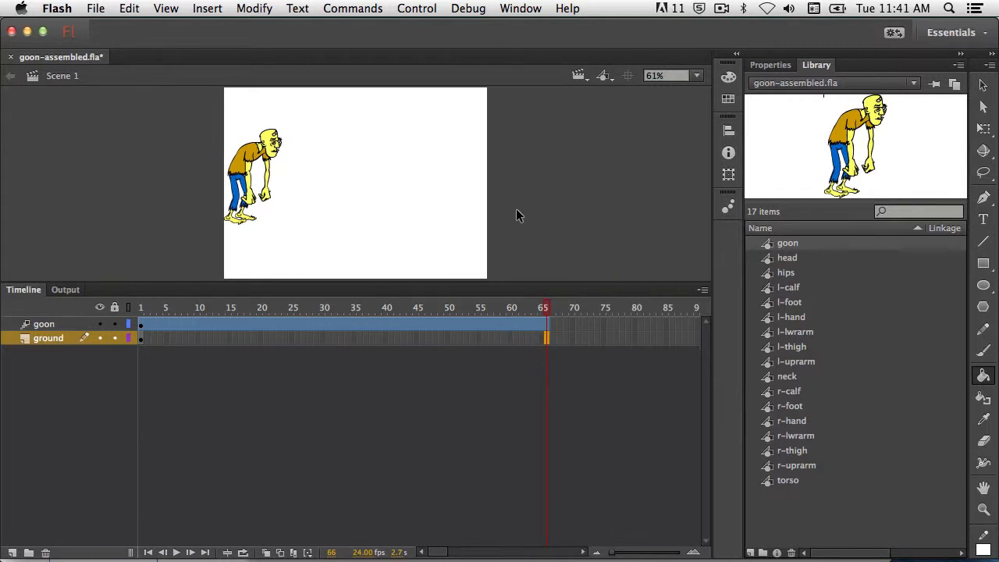
key(F5)
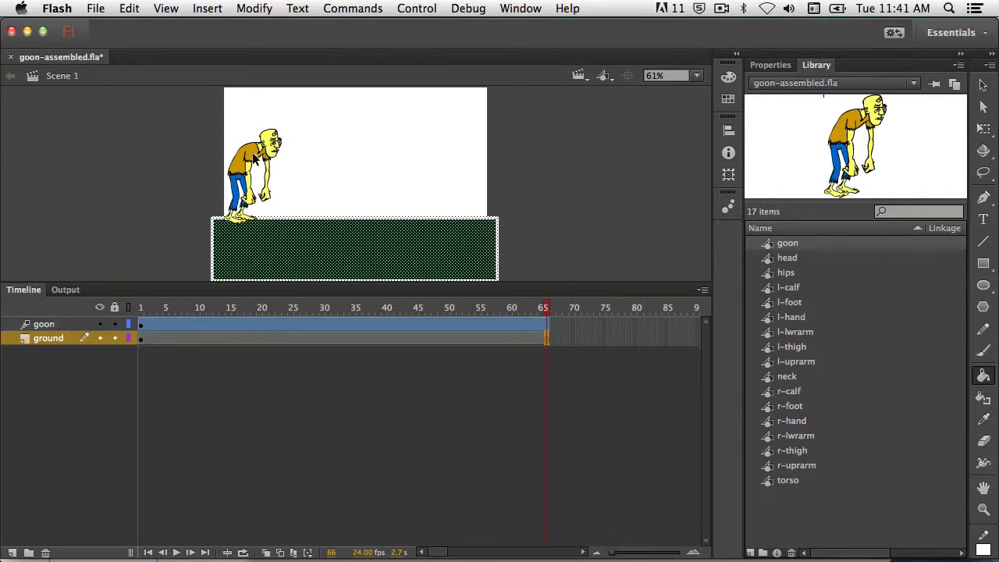
- At frame 66, move the goon instance horizontally across the ground to the stage's right edge
click(984, 84)
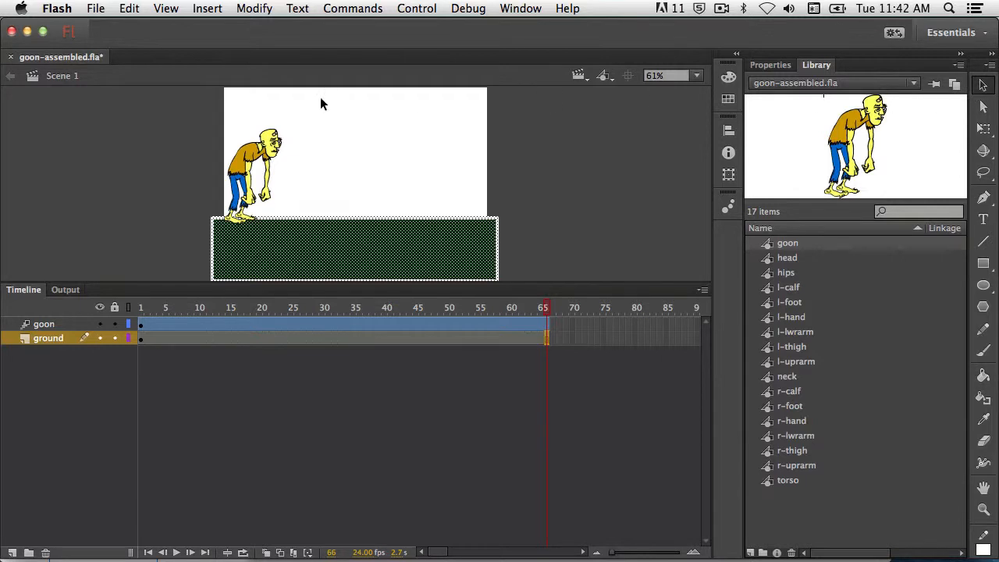
click(181, 167)
click(242, 159)
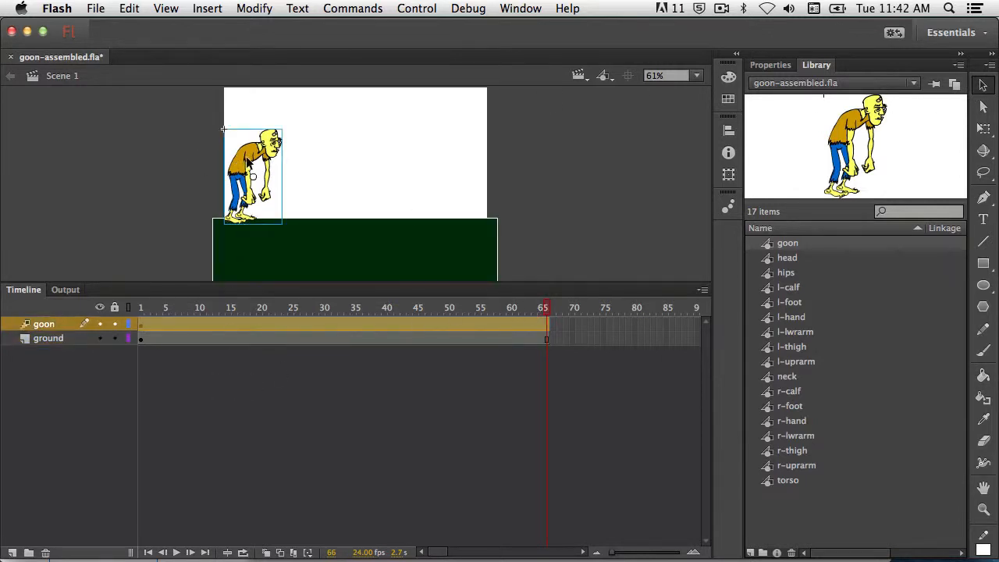
drag(247, 161, 493, 170)
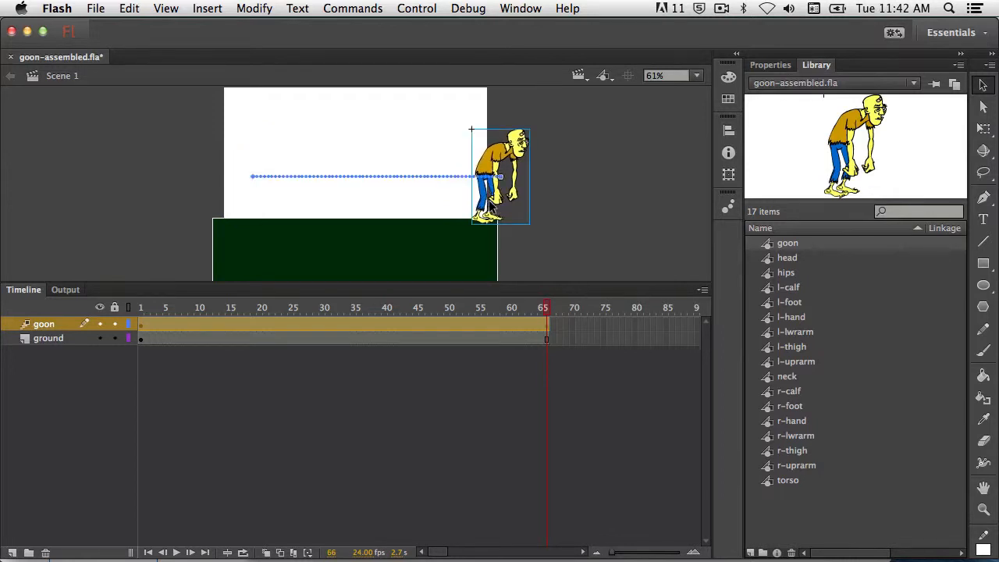
- Play the goon's motion tween from frame 1 and scrub through it to check the movement across the stage
drag(548, 311, 124, 311)
key(Return)
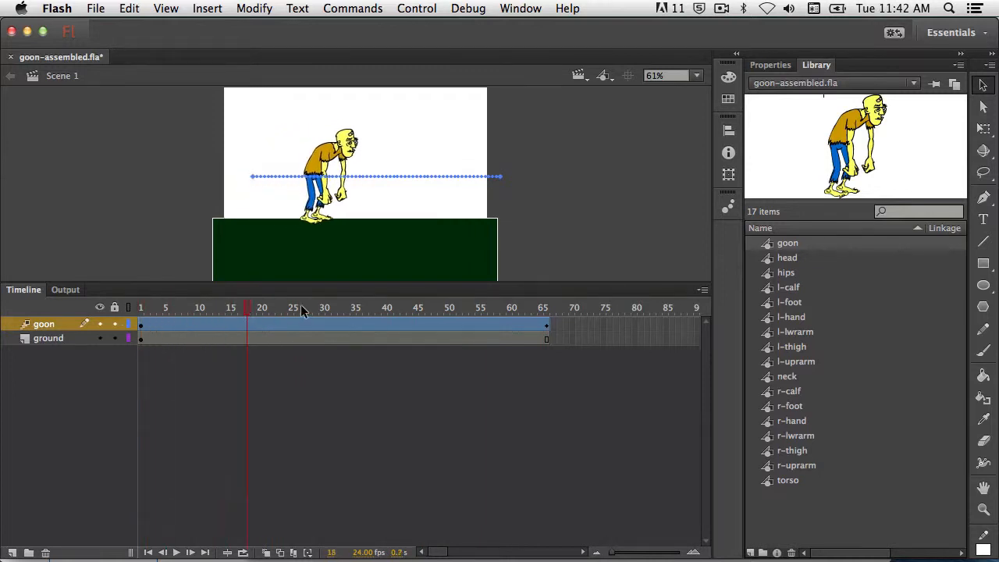
drag(476, 309, 133, 306)
- Open the goon symbol for editing in place from the instance on the stage at frame 1
click(142, 324)
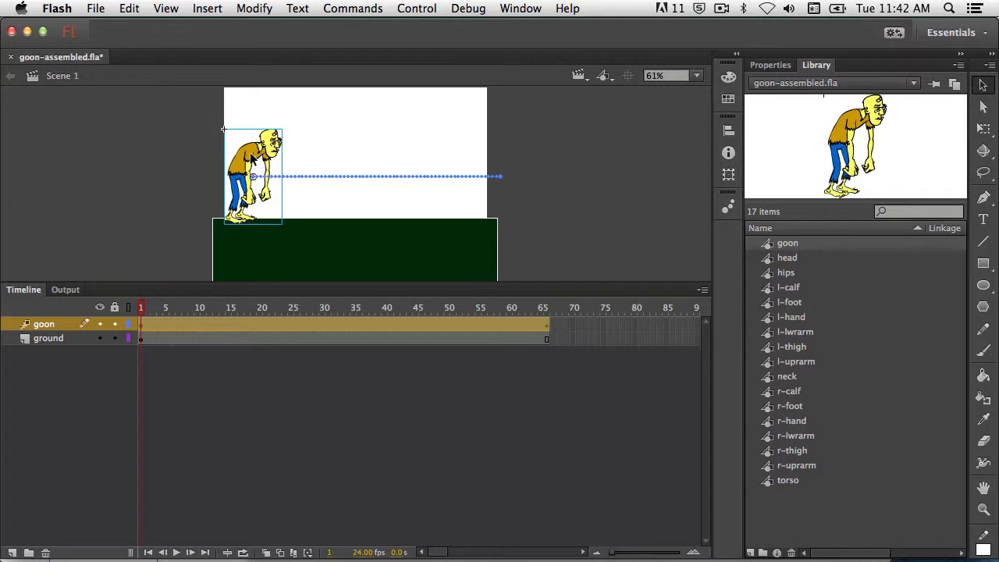
click(545, 142)
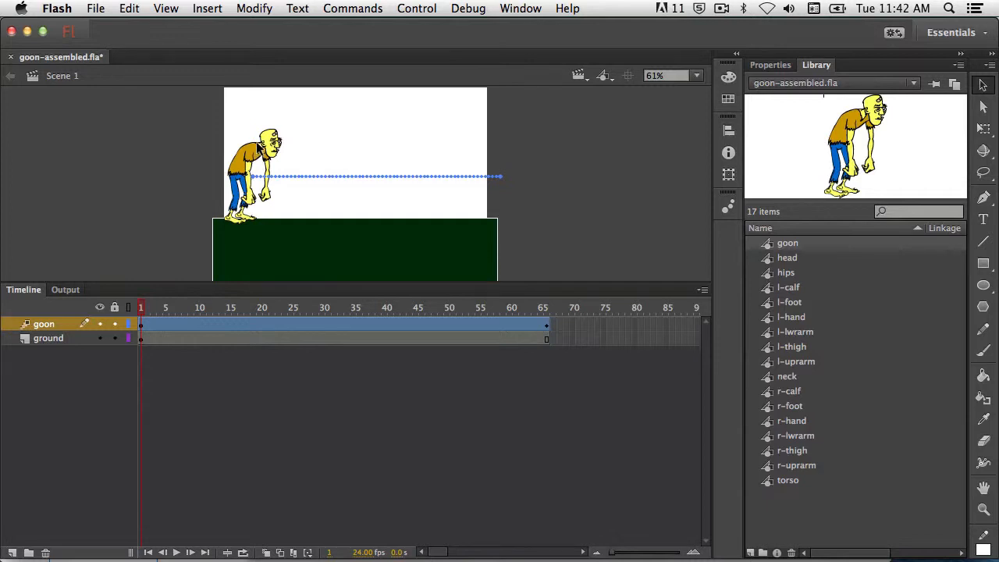
double_click(258, 156)
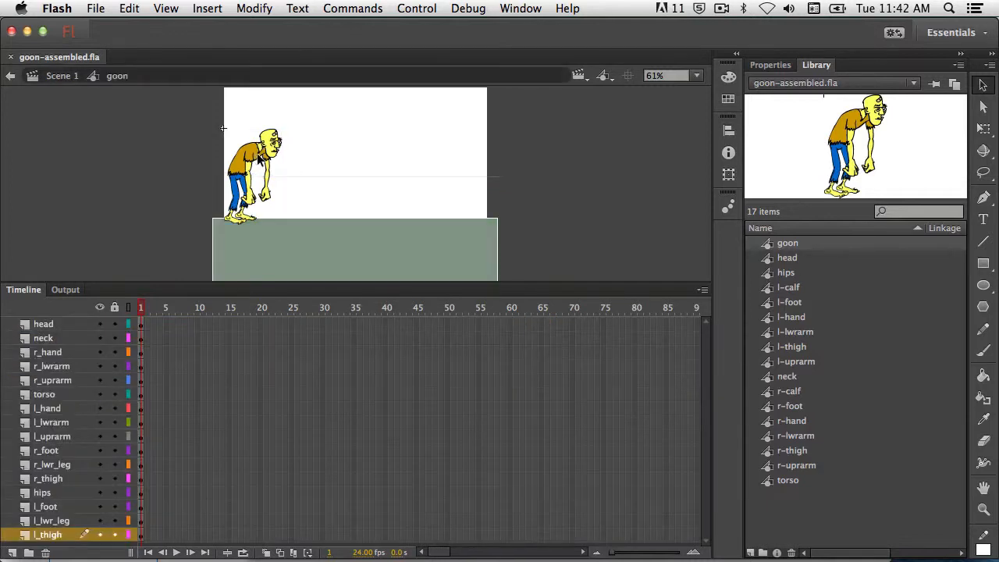